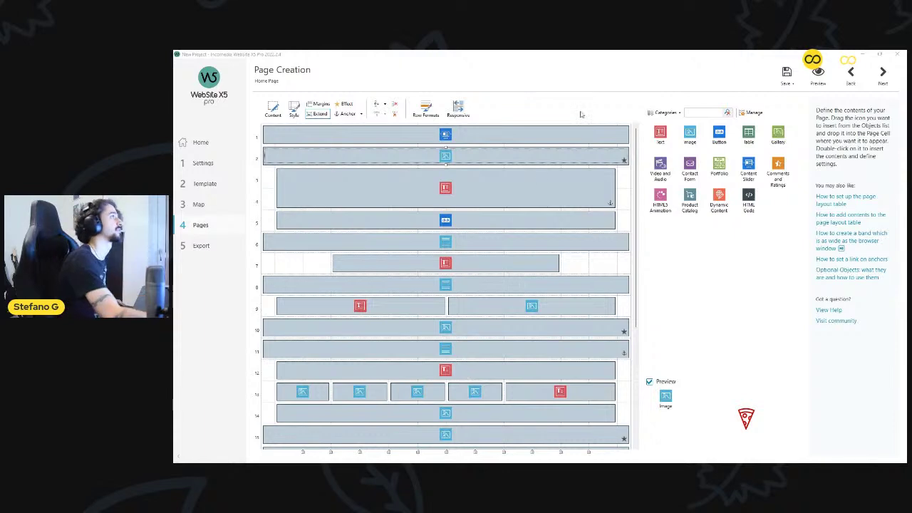
Open the row 2 image object and browse the local Images folder for a replacement picture.
{"action": "double_click", "coordinate": [498, 161]}
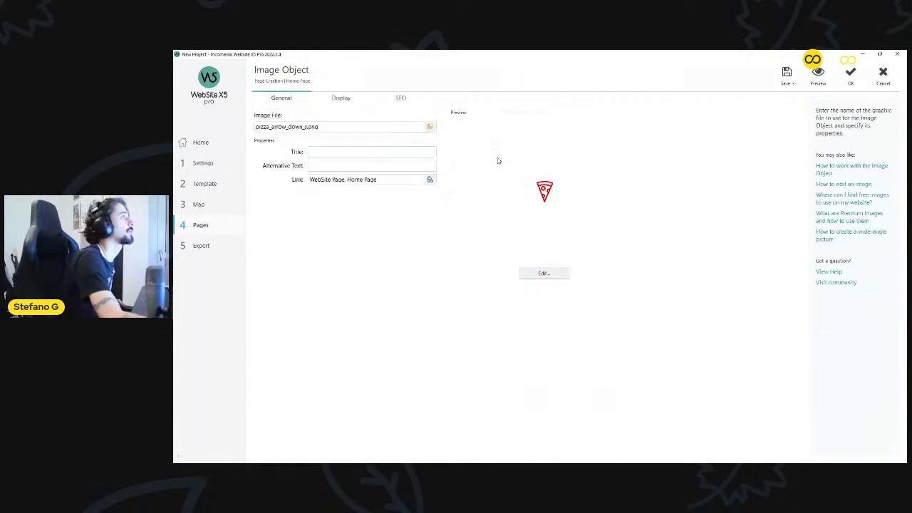
{"action": "left_click", "coordinate": [428, 131]}
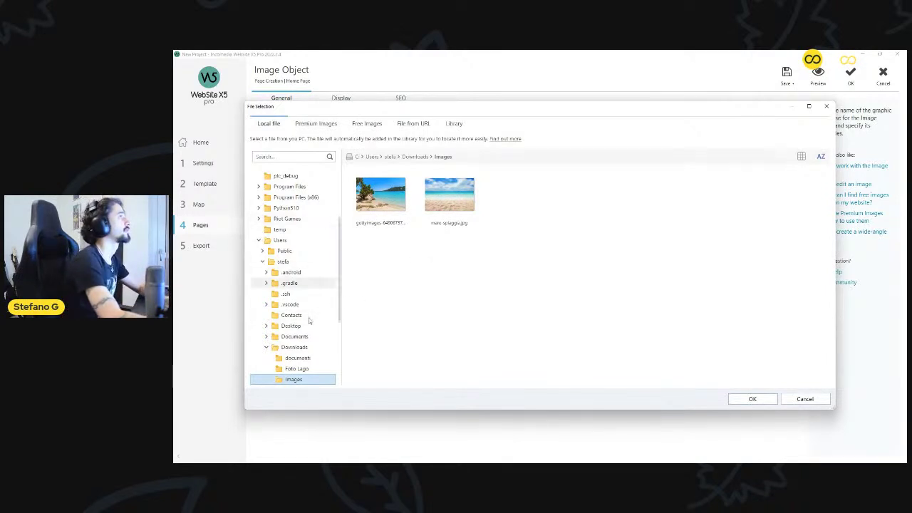
Set the row 2 image to mare spiaggia.jpg and preview the home page.
{"action": "scroll", "coordinate": [308, 352], "scroll_direction": "down", "scroll_amount": 1}
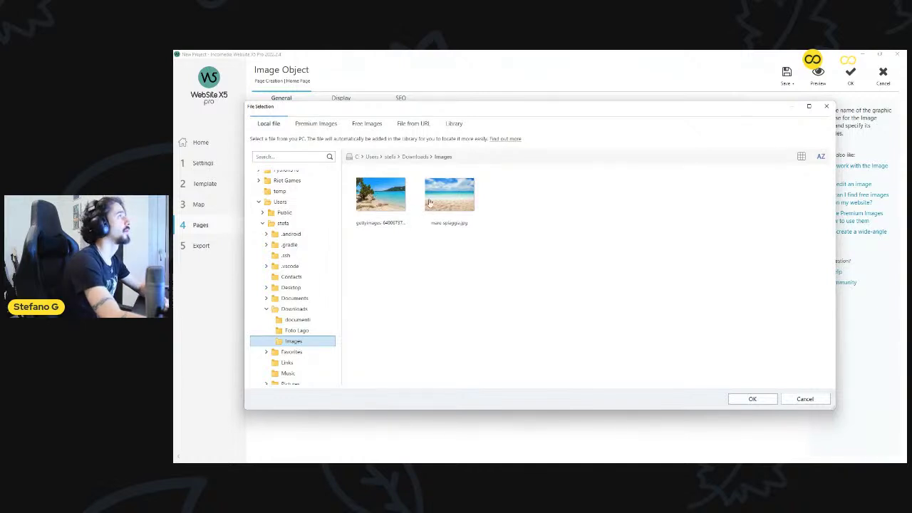
{"action": "left_click", "coordinate": [385, 205]}
{"action": "left_click", "coordinate": [456, 203]}
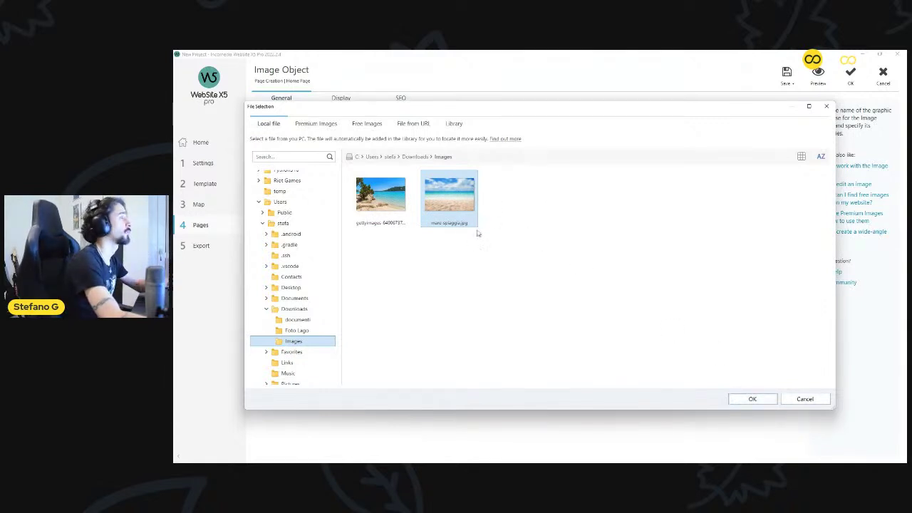
{"action": "left_click", "coordinate": [750, 399]}
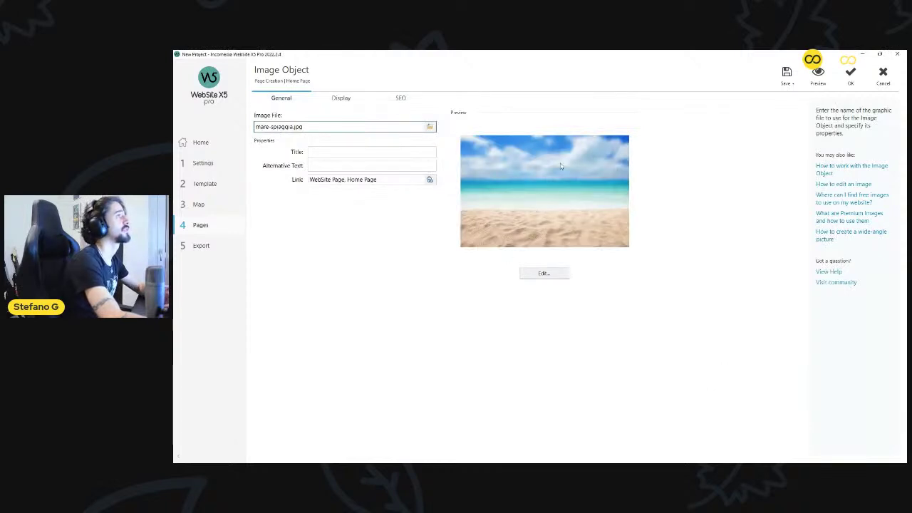
{"action": "left_click", "coordinate": [818, 73]}
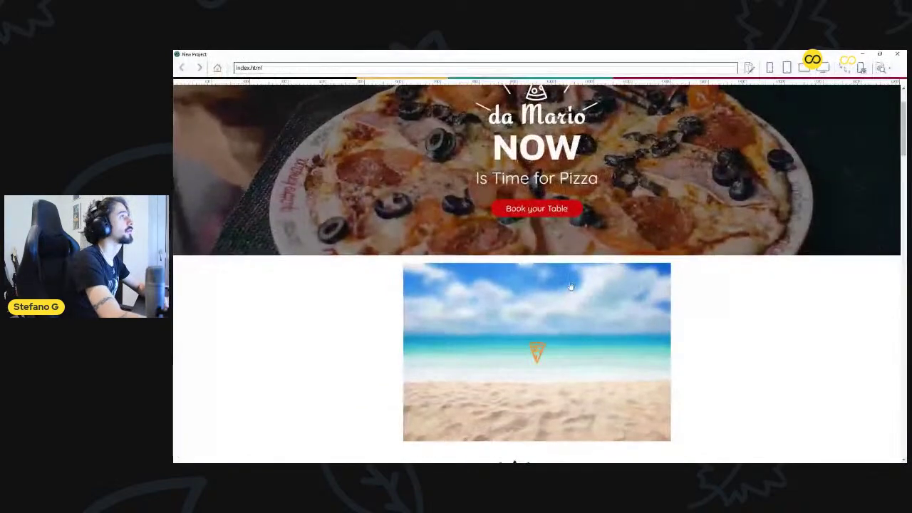
Close the site preview and reopen File Selection on the Images folder.
{"action": "scroll", "coordinate": [426, 273], "scroll_direction": "down", "scroll_amount": 1}
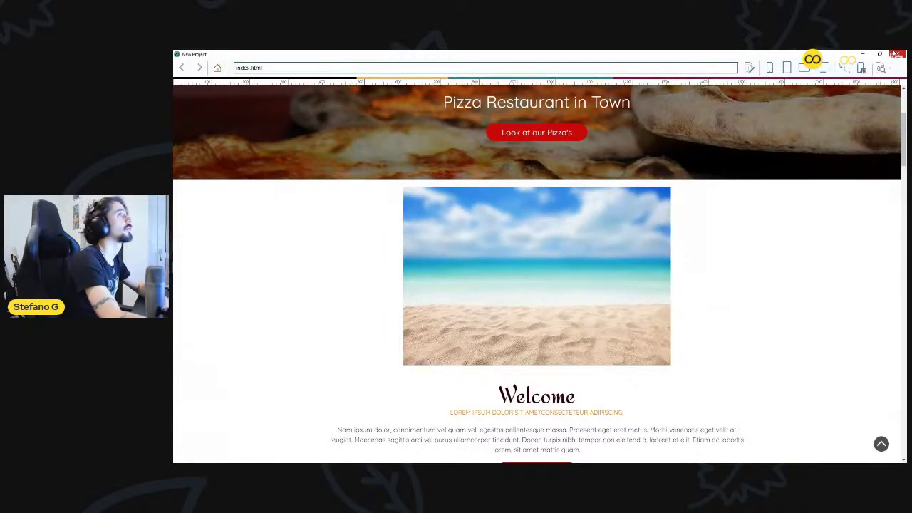
{"action": "left_click", "coordinate": [896, 54]}
{"action": "left_click", "coordinate": [428, 127]}
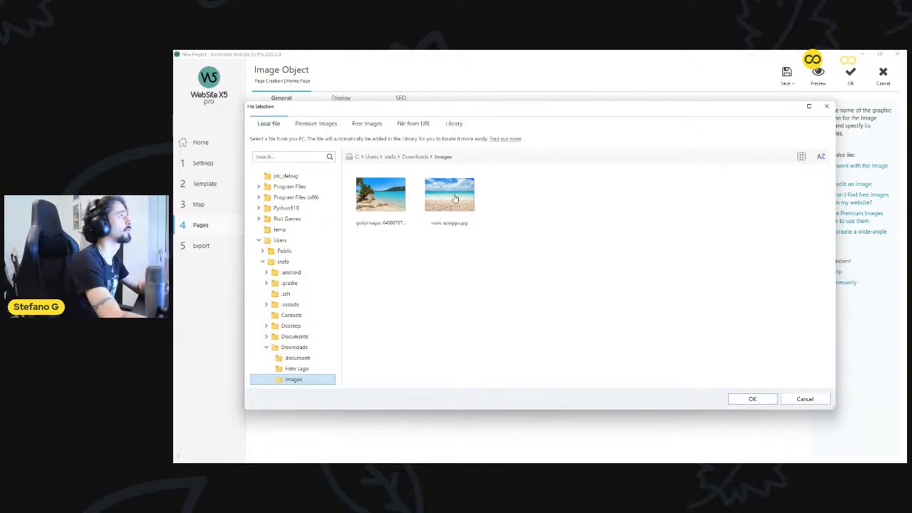
Check the Free Images, Premium Images and File from URL sources, then enlarge the Library view.
{"action": "left_click", "coordinate": [376, 125]}
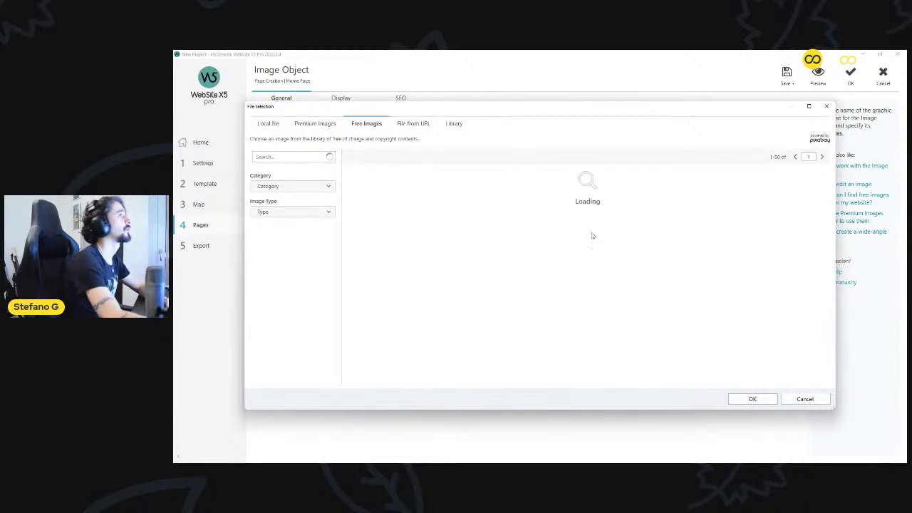
{"action": "left_click", "coordinate": [330, 127]}
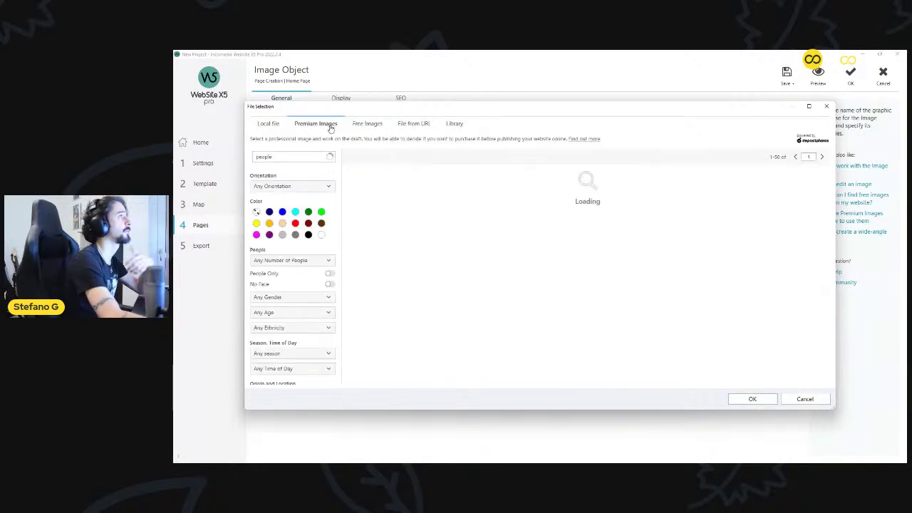
{"action": "left_click", "coordinate": [421, 125]}
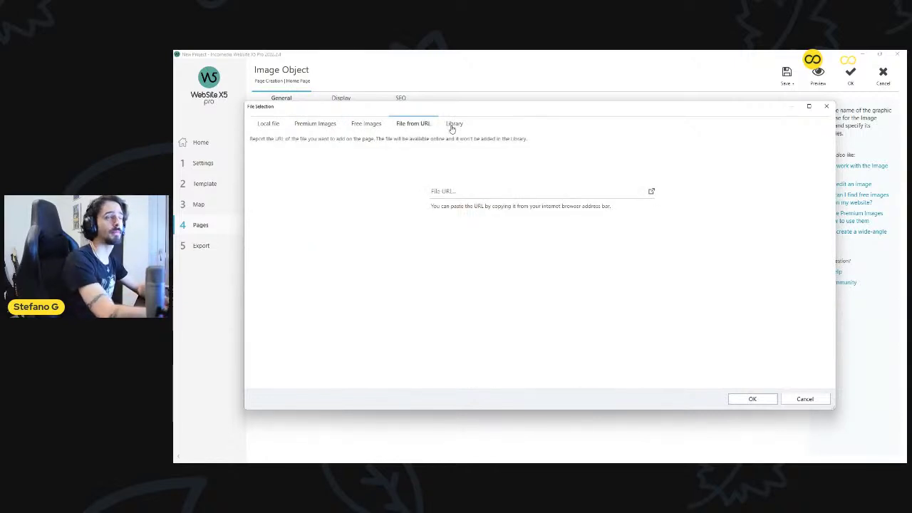
{"action": "left_click", "coordinate": [453, 125]}
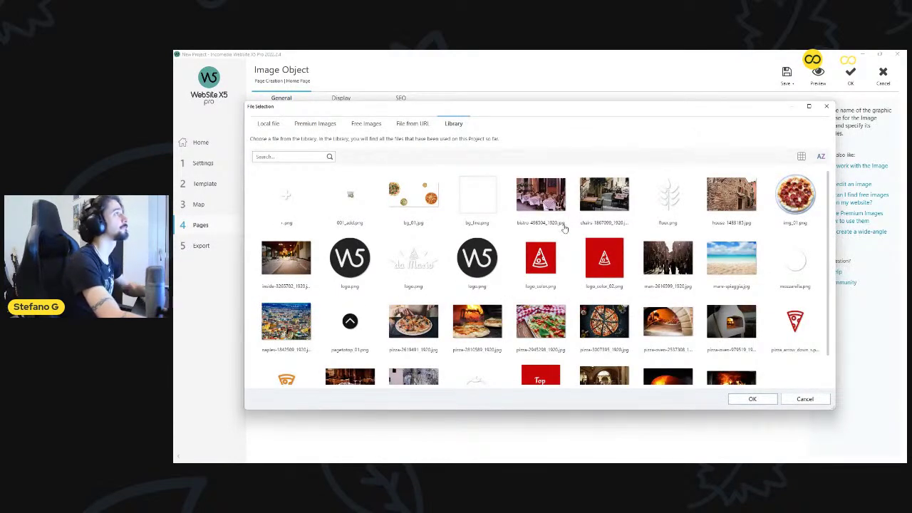
{"action": "left_click_drag", "start_coordinate": [603, 111], "coordinate": [589, 88]}
{"action": "left_click_drag", "start_coordinate": [821, 394], "coordinate": [859, 449]}
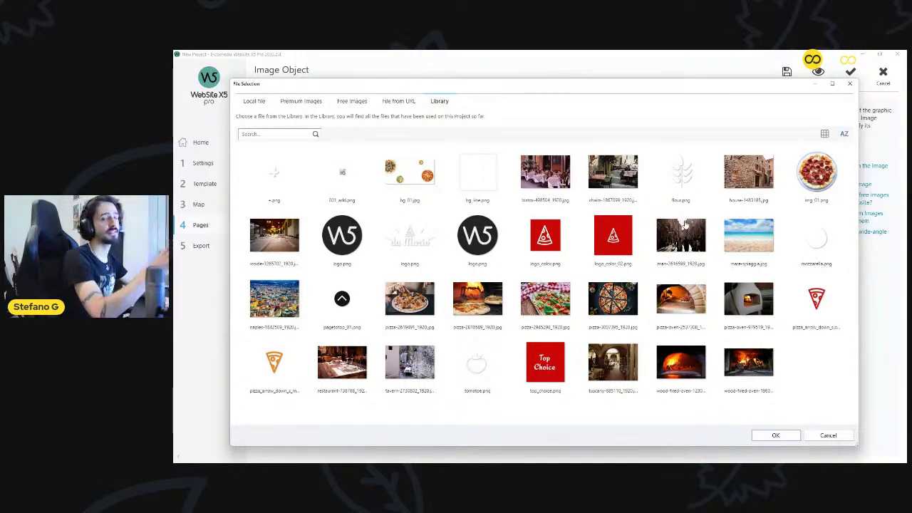
Try pizza-3007395_1920.jpg from the Library as the row 2 image and preview it.
{"action": "left_click", "coordinate": [611, 308]}
{"action": "left_click", "coordinate": [775, 435]}
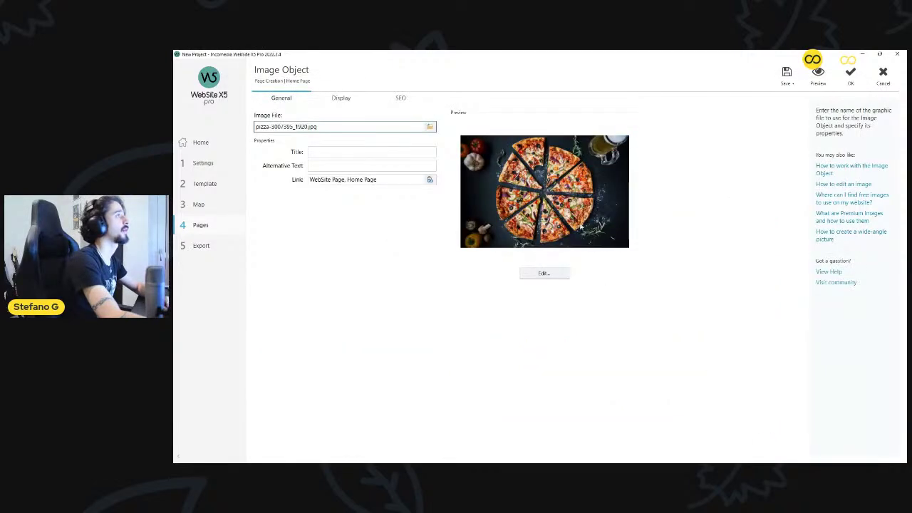
{"action": "left_click", "coordinate": [818, 77]}
{"action": "scroll", "coordinate": [672, 196], "scroll_direction": "down", "scroll_amount": 2}
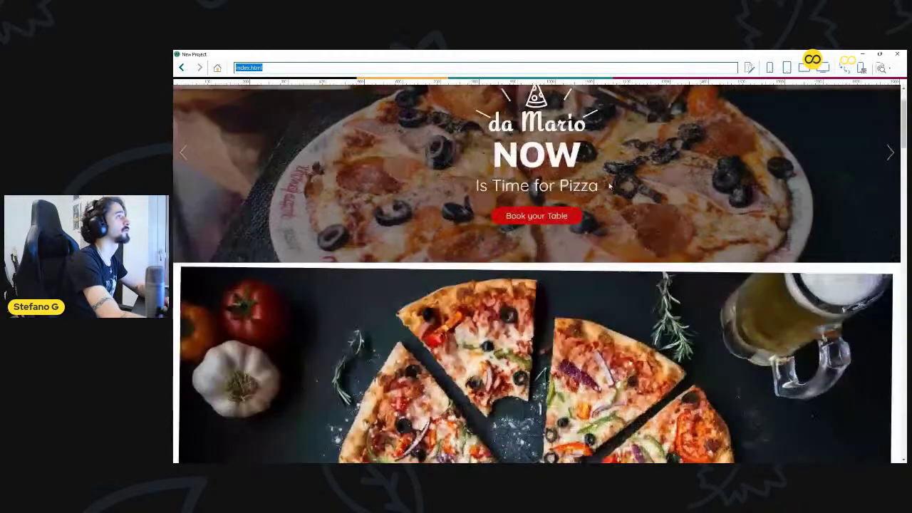
{"action": "scroll", "coordinate": [672, 196], "scroll_direction": "down", "scroll_amount": 1}
{"action": "scroll", "coordinate": [541, 178], "scroll_direction": "down", "scroll_amount": 1}
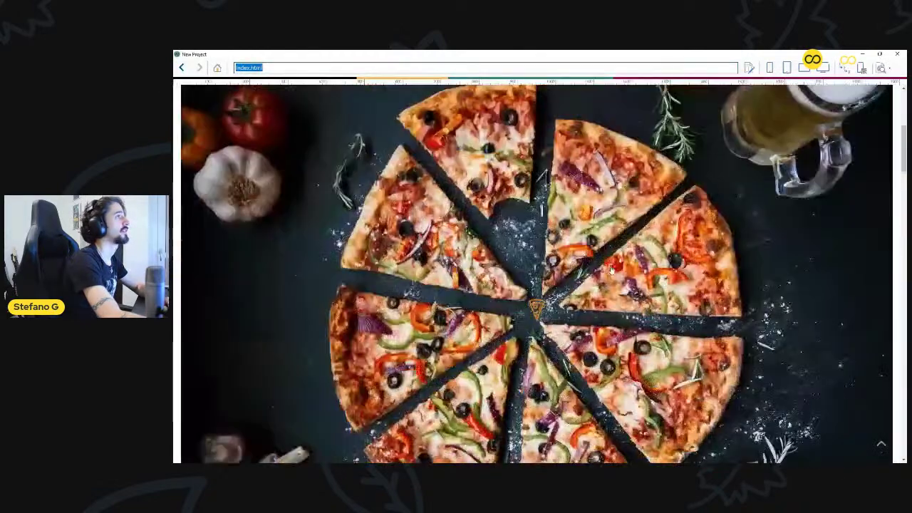
{"action": "key", "text": "Escape"}
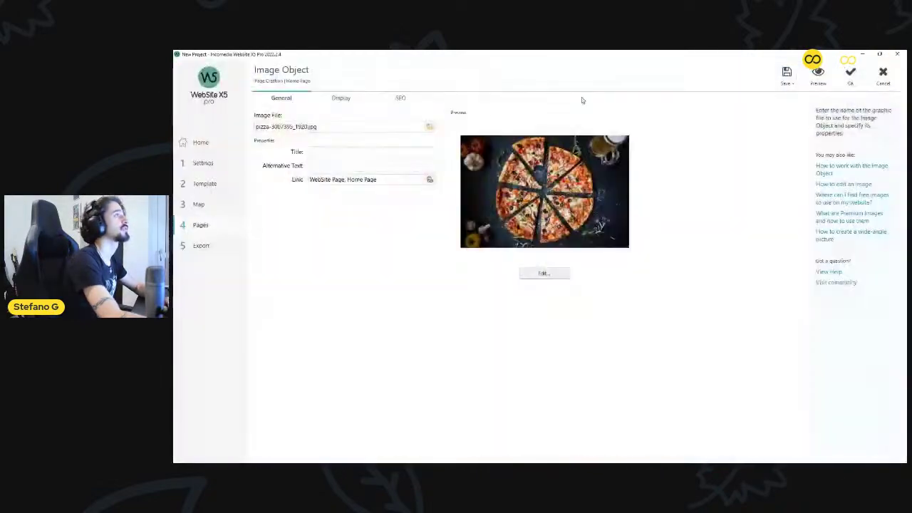
Restore mare-spiaggia.jpg from the Library as the image and check the preview.
{"action": "left_click", "coordinate": [431, 129]}
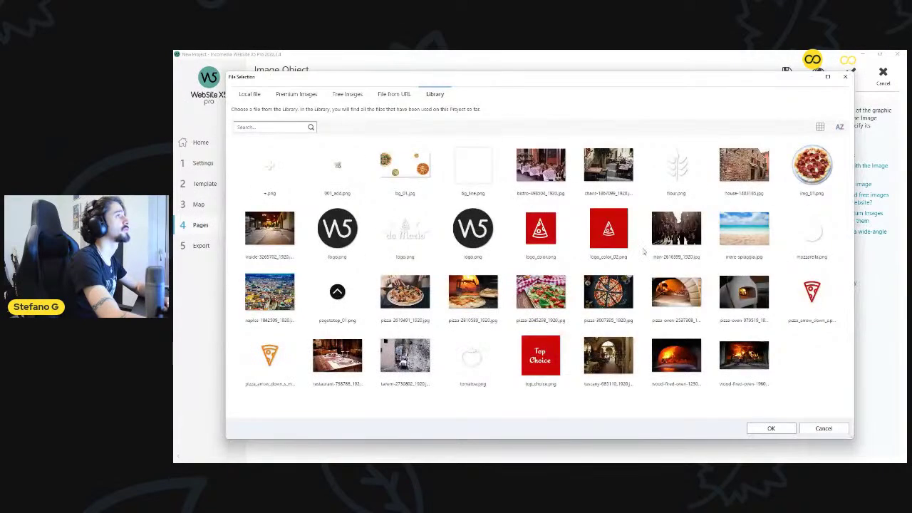
{"action": "left_click", "coordinate": [741, 235]}
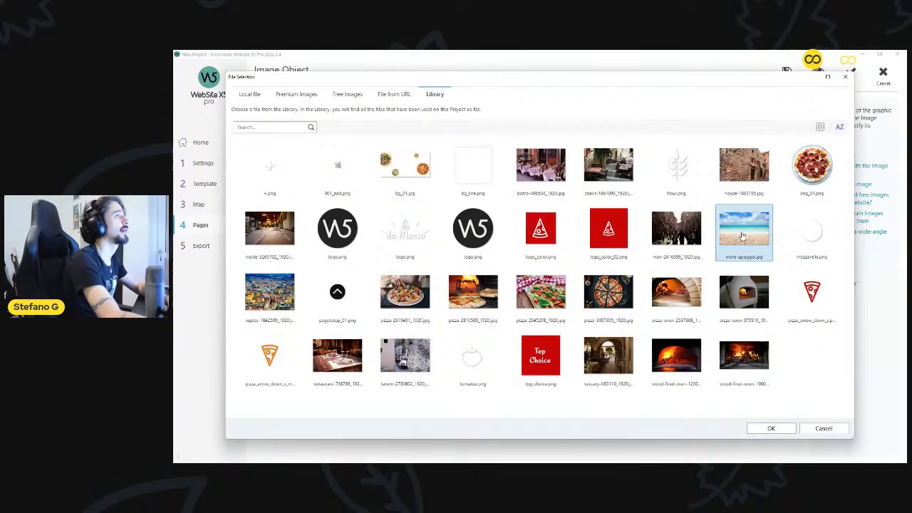
{"action": "left_click", "coordinate": [756, 427]}
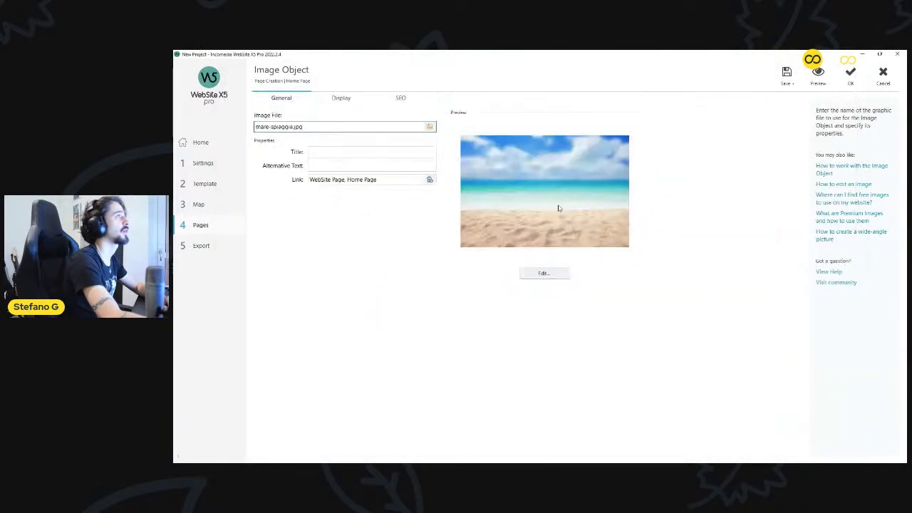
{"action": "left_click", "coordinate": [816, 78]}
{"action": "scroll", "coordinate": [640, 187], "scroll_direction": "down", "scroll_amount": 3}
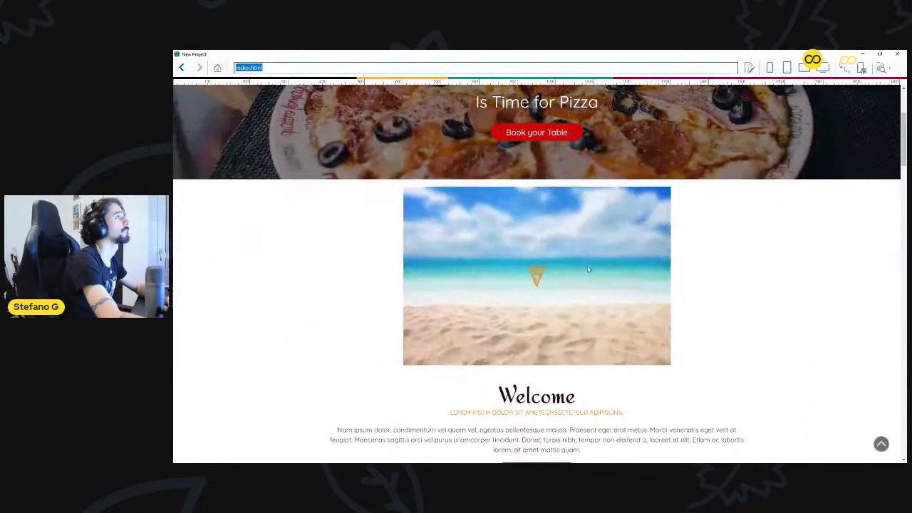
{"action": "left_click", "coordinate": [896, 55]}
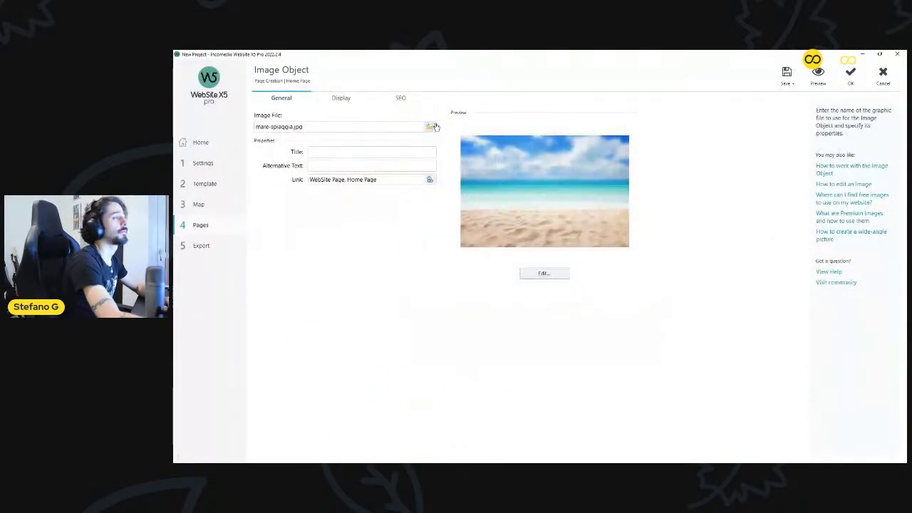
Reapply the local mare-spiaggia beach photo as the image file.
{"action": "left_click", "coordinate": [436, 127]}
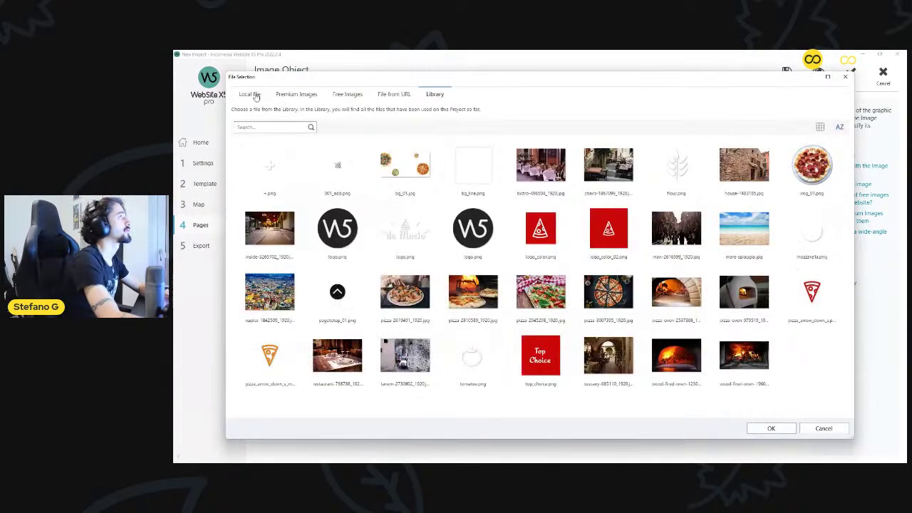
{"action": "left_click", "coordinate": [255, 95]}
{"action": "left_click", "coordinate": [431, 172]}
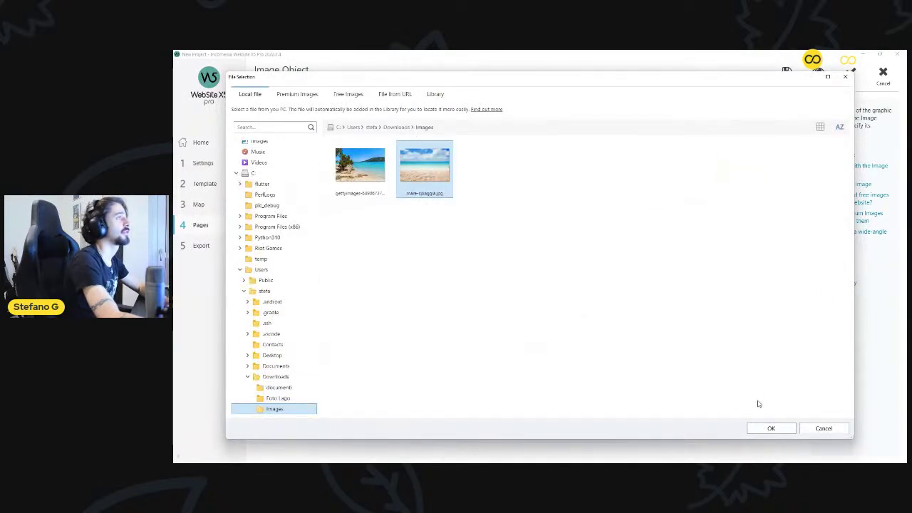
{"action": "left_click", "coordinate": [823, 428]}
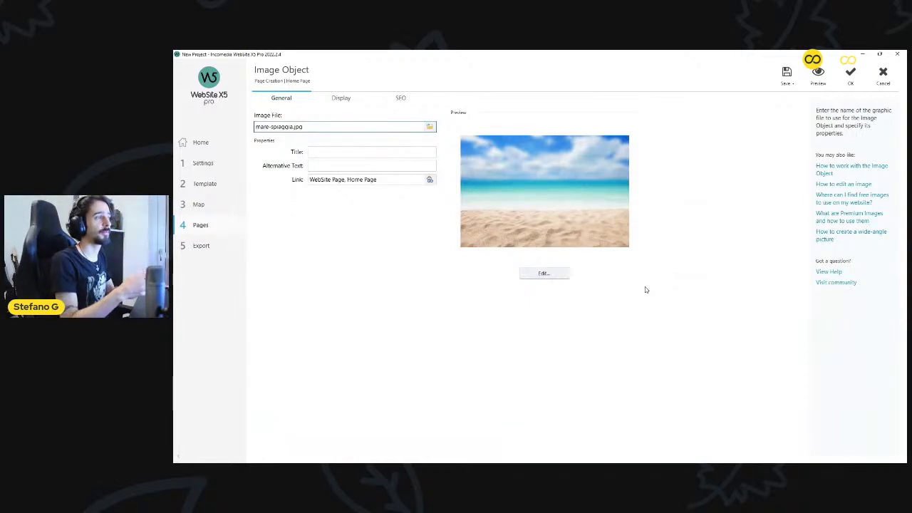
Switch the image to the free red poppy photo large-7296609.jpg and check the preview.
{"action": "left_click", "coordinate": [430, 127]}
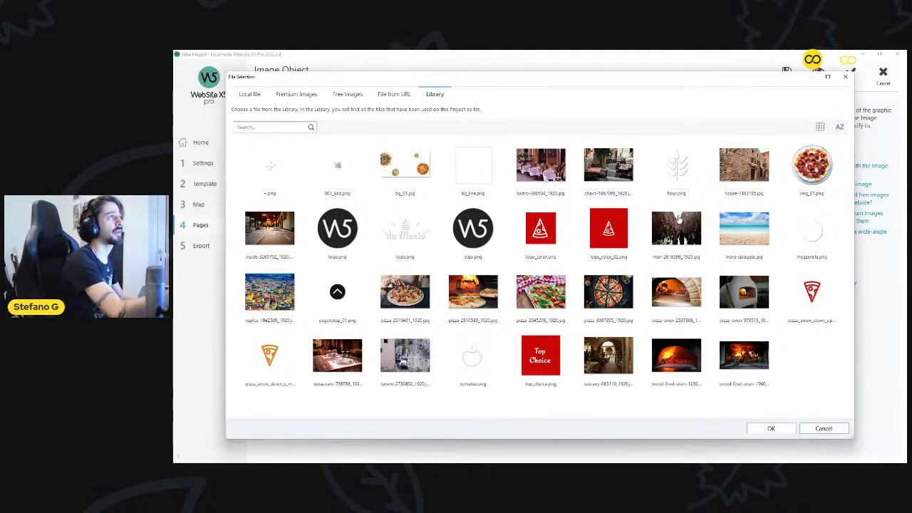
{"action": "left_click", "coordinate": [745, 232]}
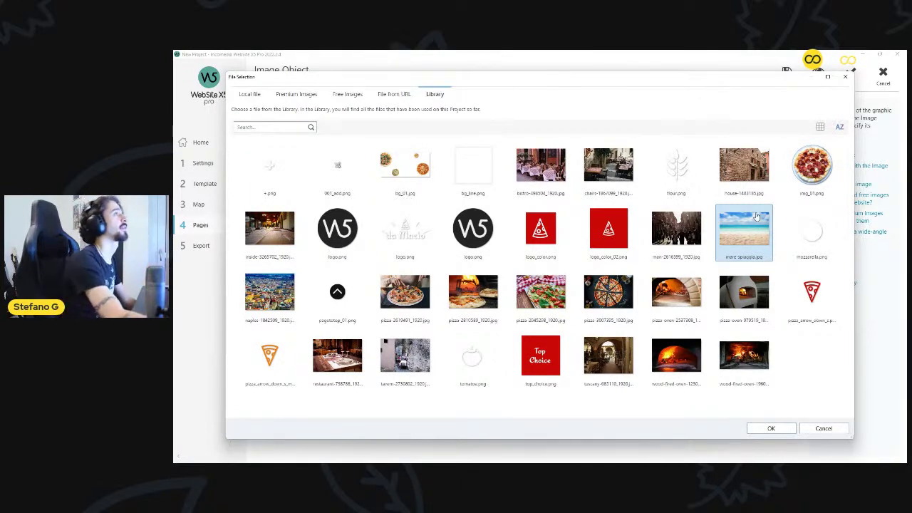
{"action": "left_click", "coordinate": [339, 97]}
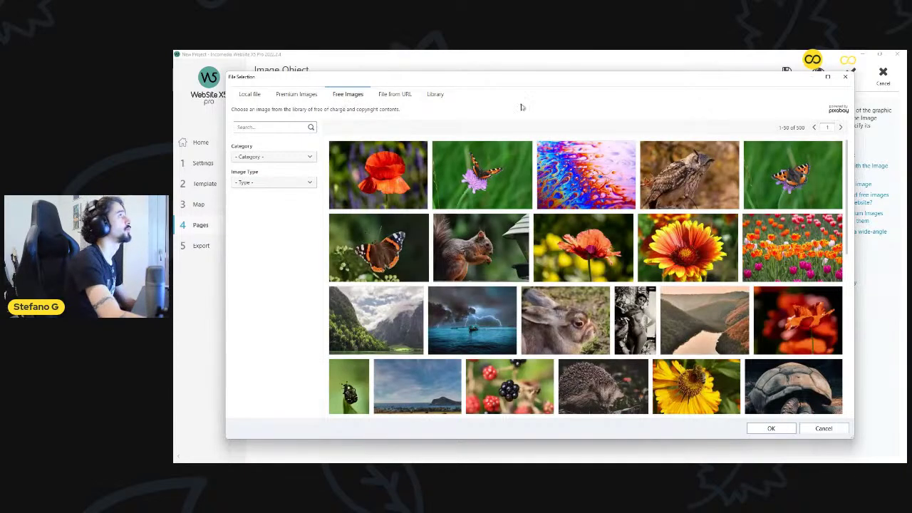
{"action": "left_click", "coordinate": [394, 154]}
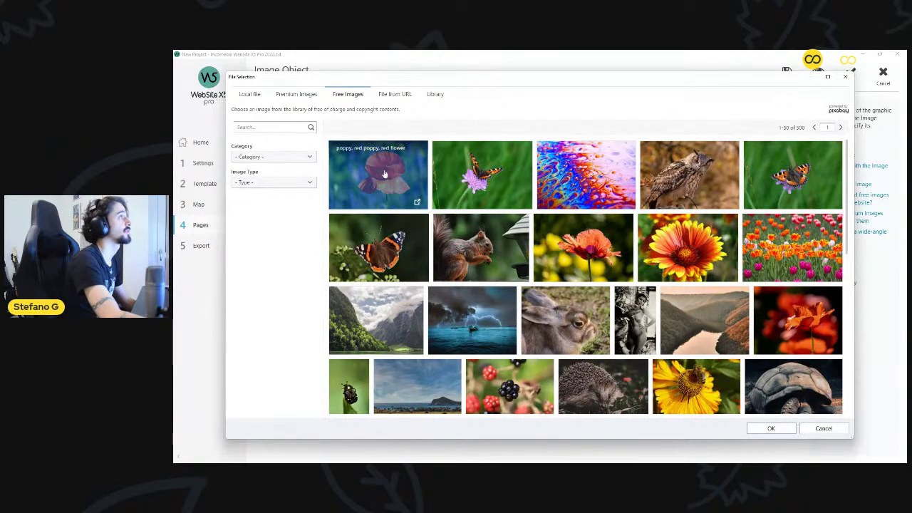
{"action": "left_click", "coordinate": [771, 428]}
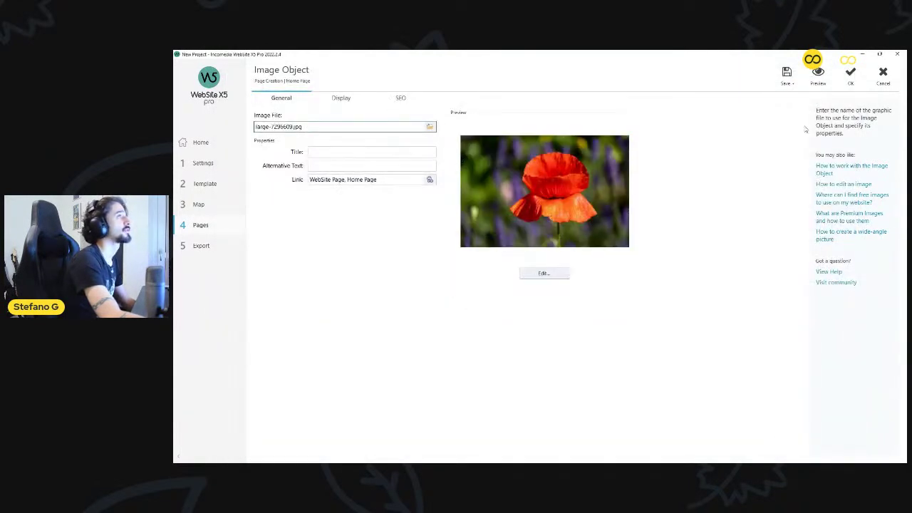
{"action": "left_click", "coordinate": [818, 72]}
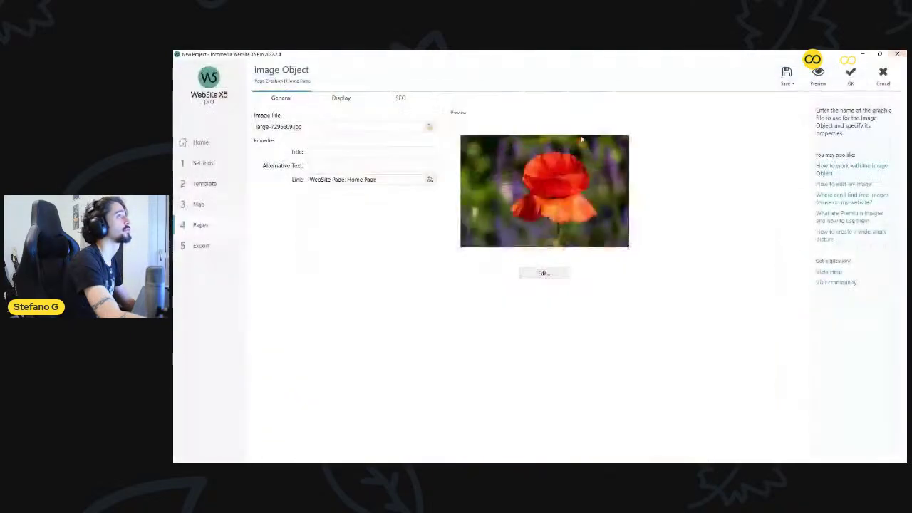
{"action": "left_click", "coordinate": [897, 53]}
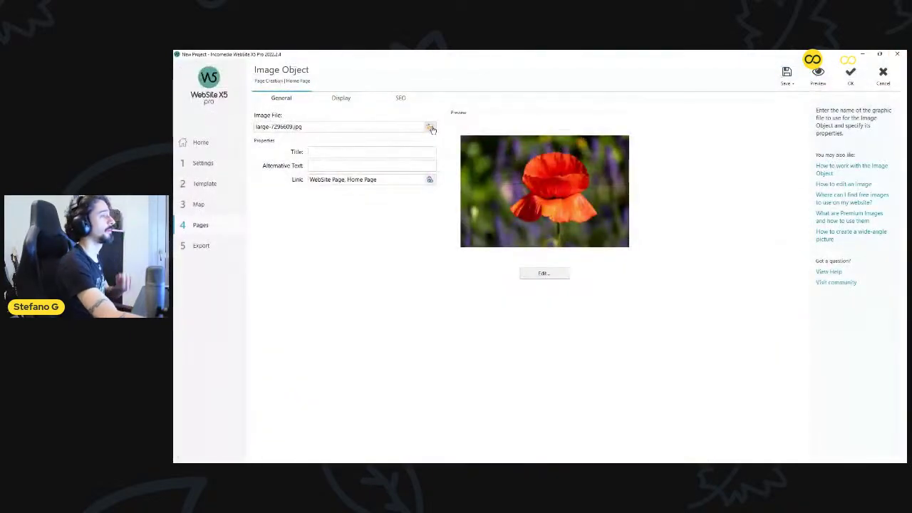
{"action": "left_click", "coordinate": [429, 126]}
{"action": "left_click", "coordinate": [396, 95]}
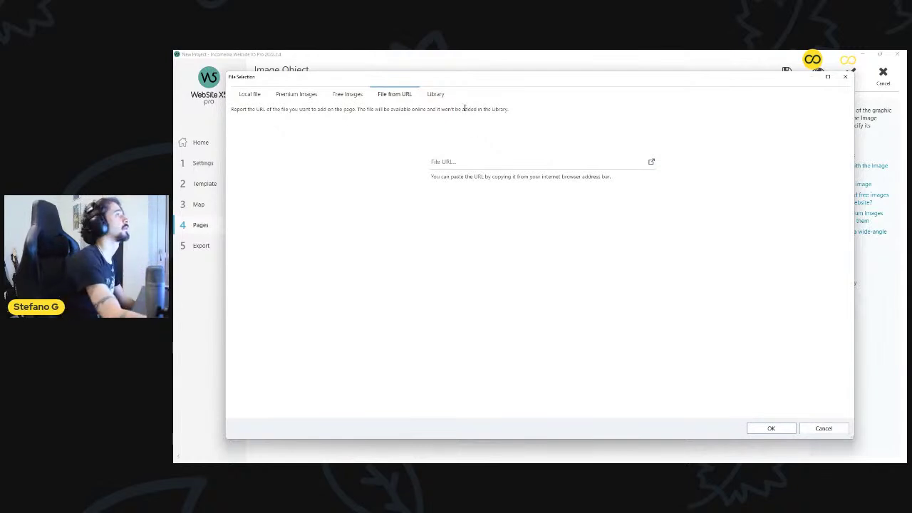
Compare the File from URL and Library sources, ending on the Library with the poppy photo.
{"action": "left_click", "coordinate": [443, 96]}
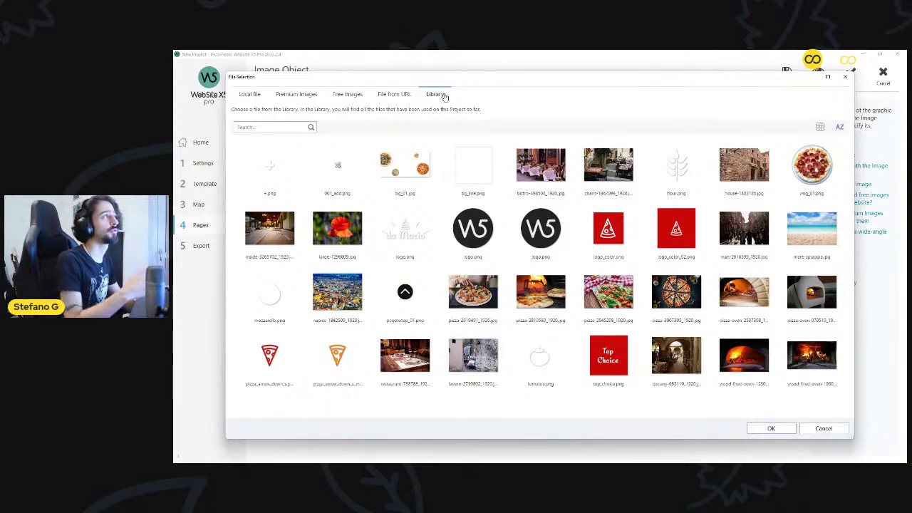
{"action": "left_click", "coordinate": [394, 94]}
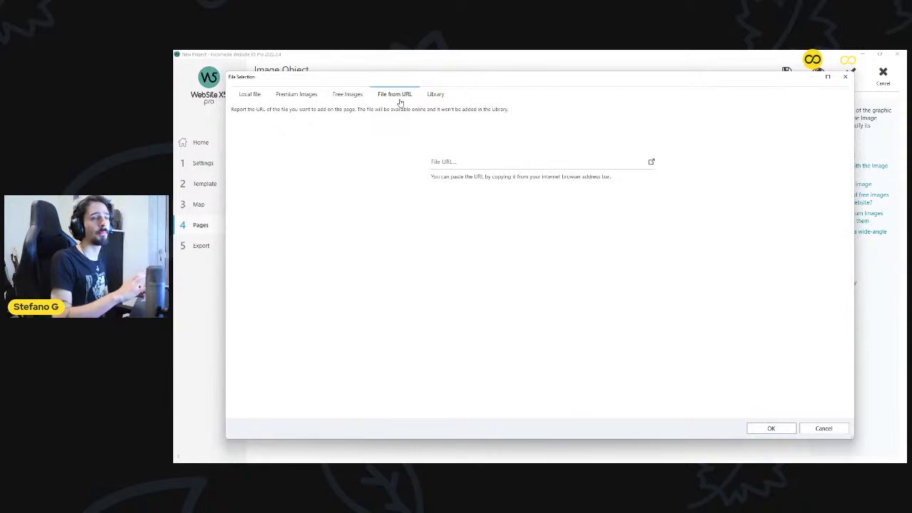
{"action": "left_click", "coordinate": [483, 167]}
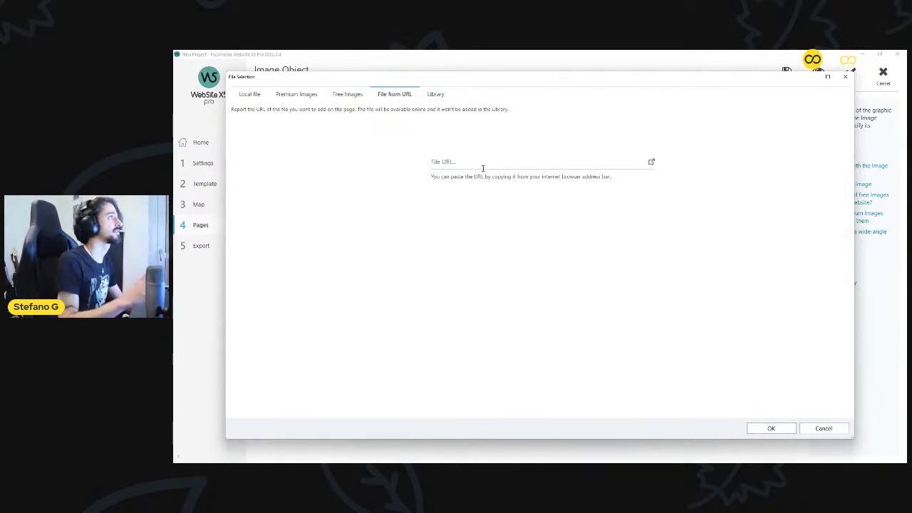
{"action": "left_click", "coordinate": [436, 94]}
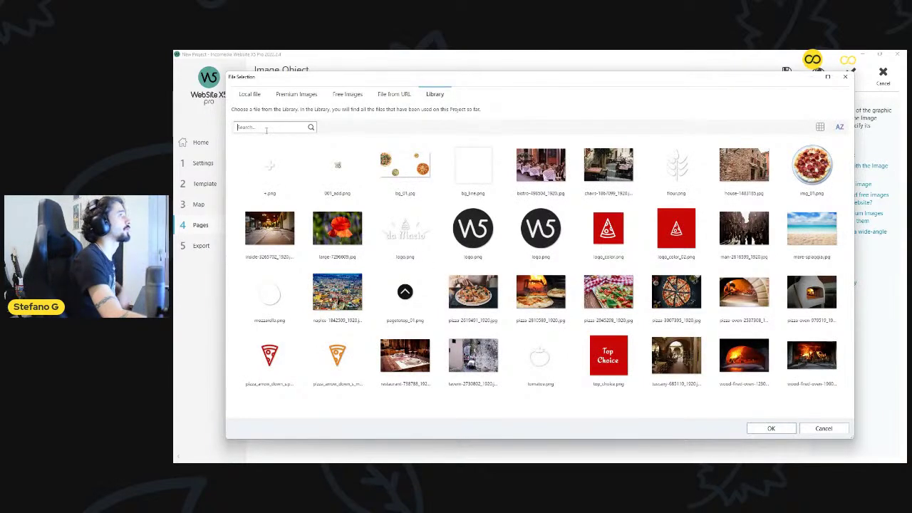
Try the Library's list and grid views, thumbnail size and sort options.
{"action": "left_click", "coordinate": [820, 128]}
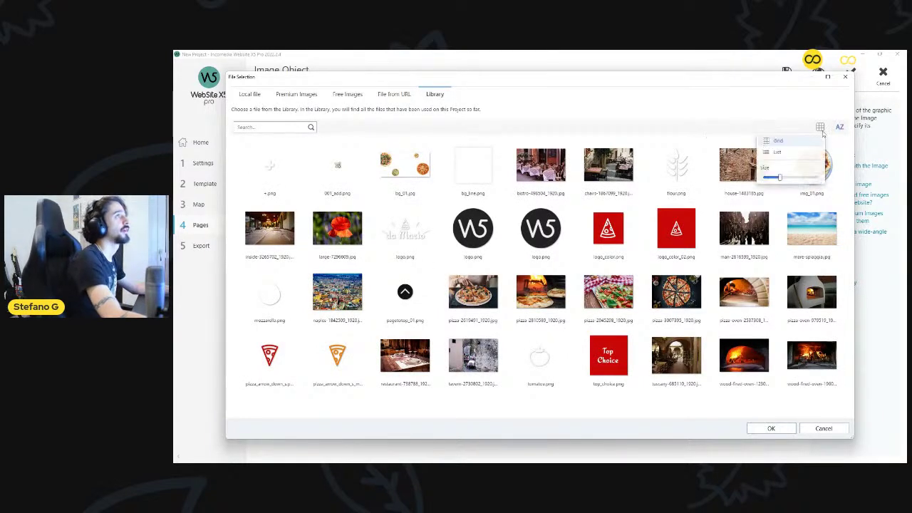
{"action": "left_click", "coordinate": [779, 152]}
{"action": "left_click", "coordinate": [782, 142]}
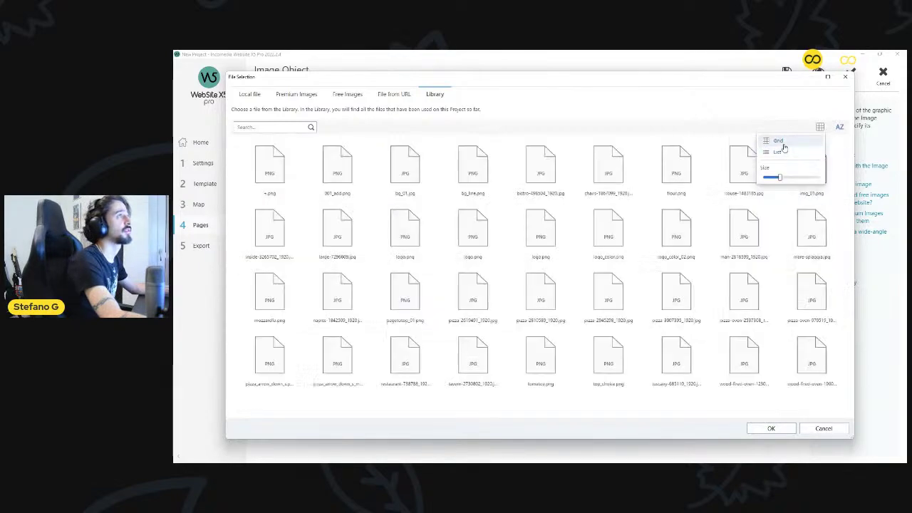
{"action": "left_click", "coordinate": [778, 151]}
{"action": "left_click", "coordinate": [778, 141]}
{"action": "mouse_move", "coordinate": [779, 178]}
{"action": "left_mouse_down"}
{"action": "mouse_move", "coordinate": [801, 179]}
{"action": "mouse_move", "coordinate": [766, 178]}
{"action": "left_mouse_up"}
{"action": "left_click", "coordinate": [840, 127]}
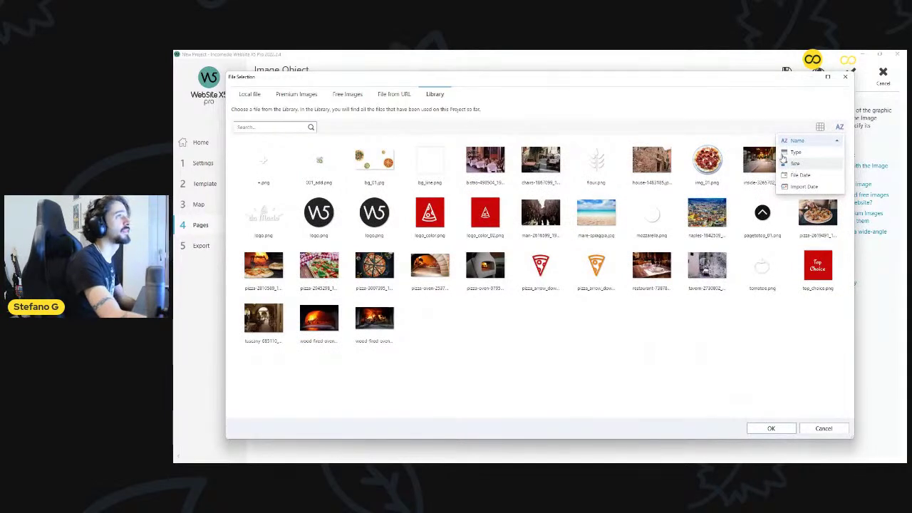
{"action": "left_click", "coordinate": [746, 113]}
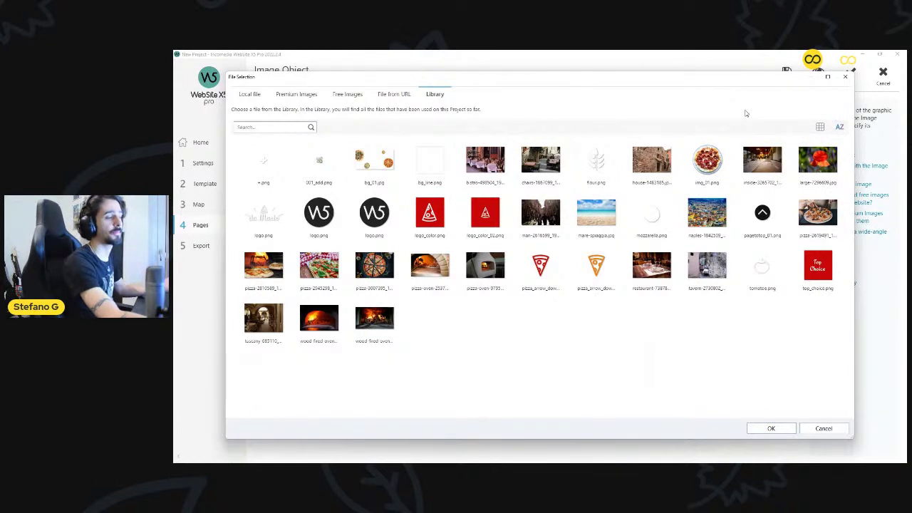
Select mare-spiaggia.jpg from the Library as the image, after clearing the no-file warning.
{"action": "left_click", "coordinate": [773, 428]}
{"action": "left_click", "coordinate": [612, 281]}
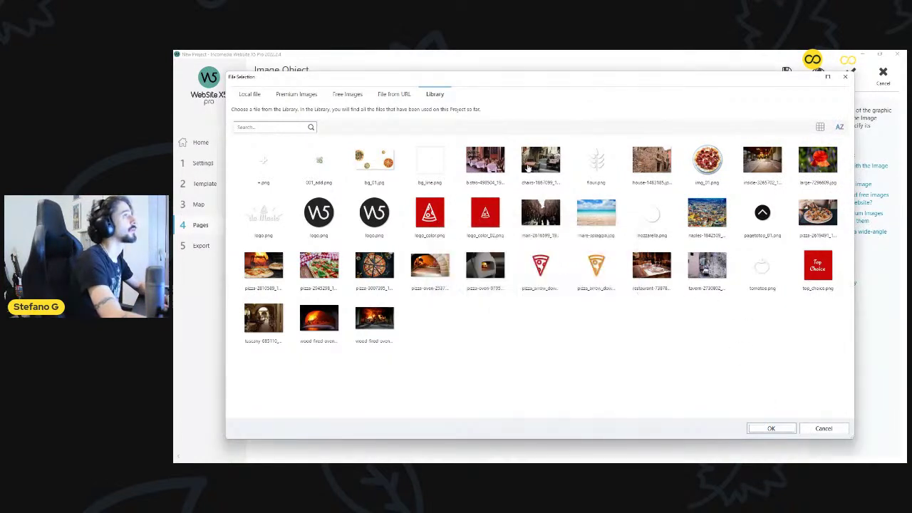
{"action": "left_click", "coordinate": [597, 223]}
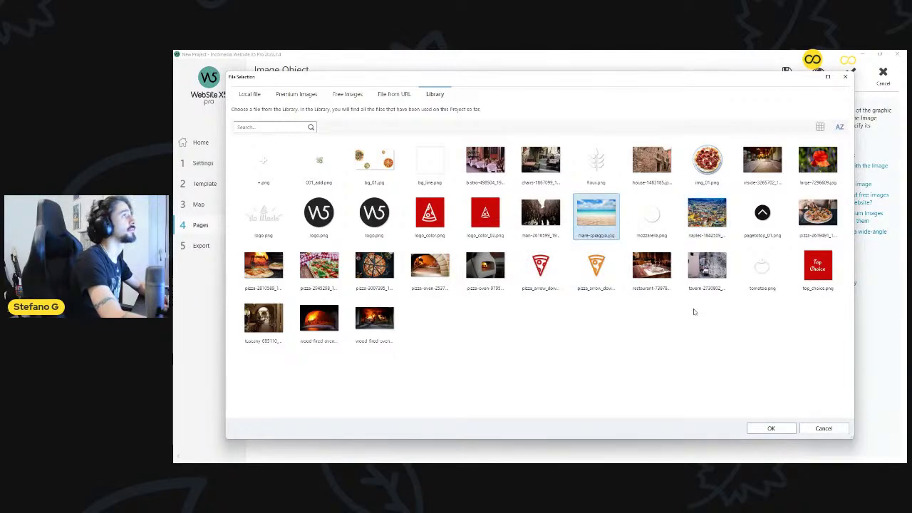
{"action": "left_click", "coordinate": [771, 428]}
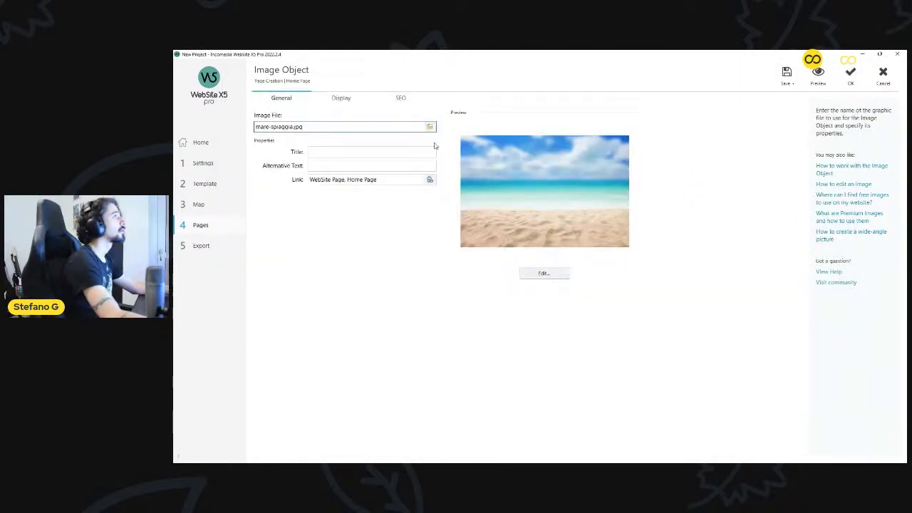
Replace the row 3–4 object with a Gallery object and open its editor.
{"action": "left_click", "coordinate": [853, 80]}
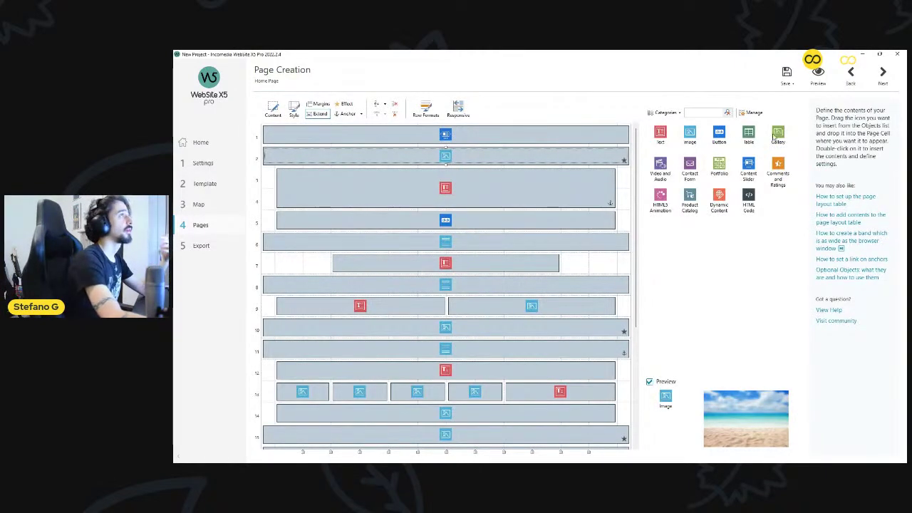
{"action": "left_click_drag", "start_coordinate": [778, 134], "coordinate": [489, 196]}
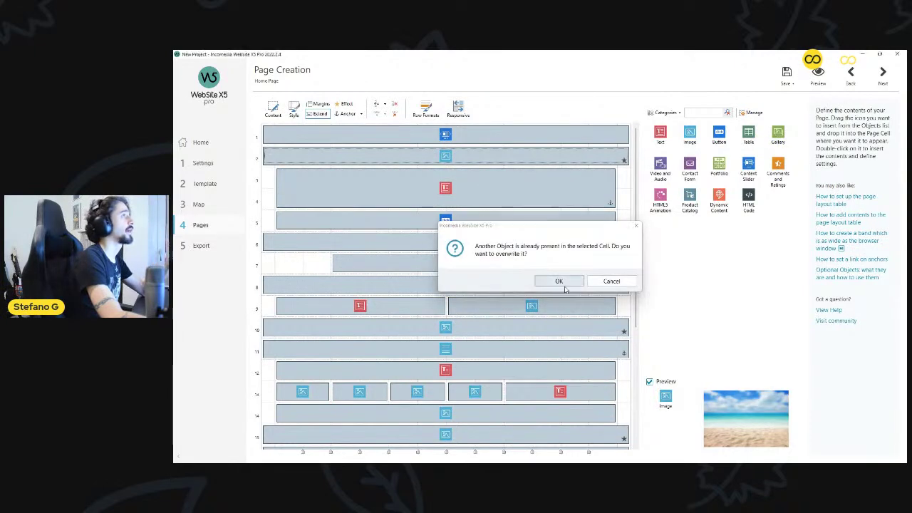
{"action": "left_click", "coordinate": [562, 279]}
{"action": "double_click", "coordinate": [499, 197]}
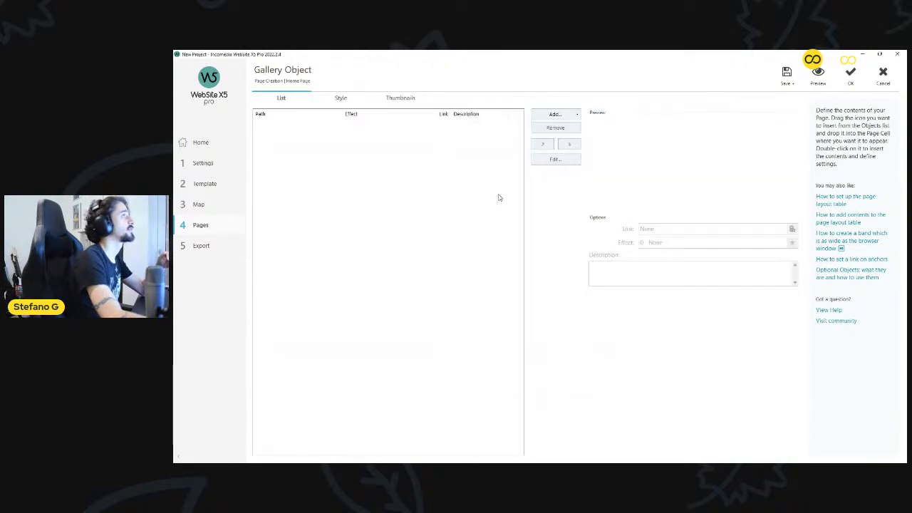
Add logo_color.png through mare-spiaggia.jpg, four Library images, to the gallery.
{"action": "left_click", "coordinate": [551, 117]}
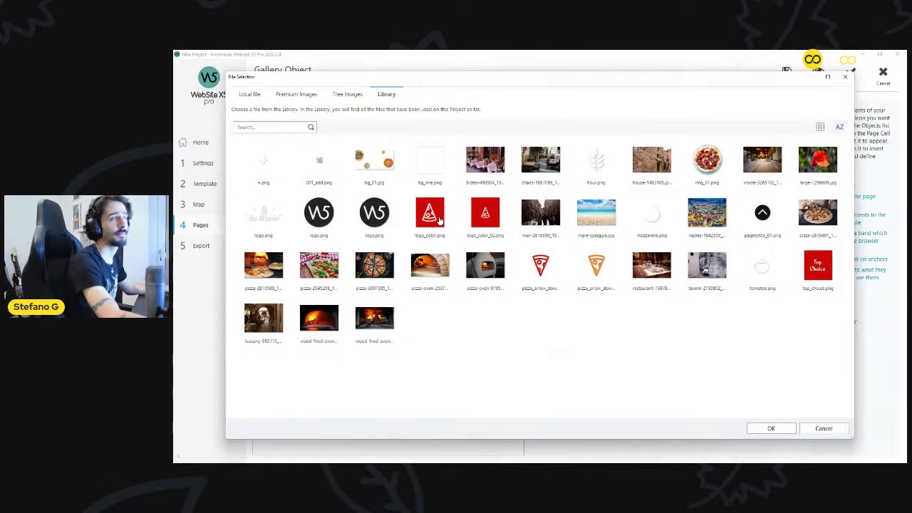
{"action": "left_click", "coordinate": [440, 221]}
{"action": "left_click", "coordinate": [607, 215], "text": "shift"}
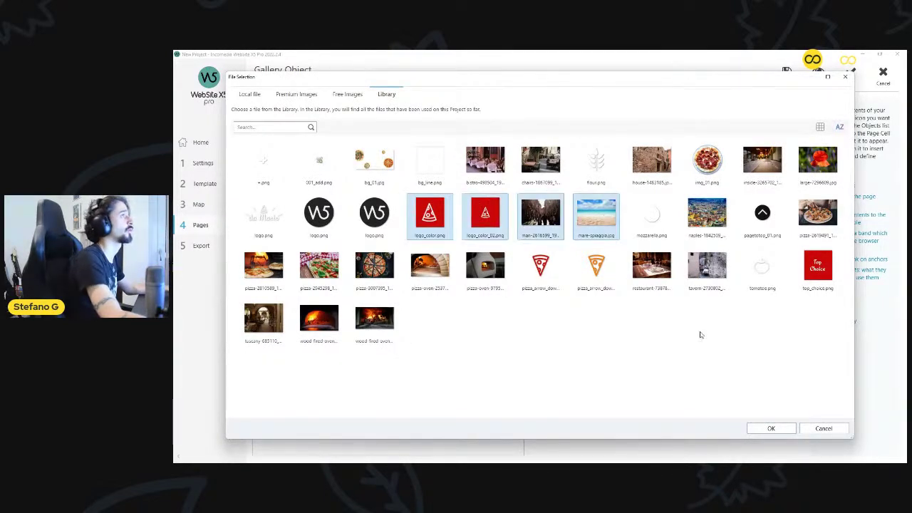
{"action": "left_click", "coordinate": [766, 428]}
Review the four gallery entries and preview the site with the new gallery.
{"action": "left_click", "coordinate": [309, 147]}
{"action": "left_click", "coordinate": [303, 131]}
{"action": "left_click", "coordinate": [298, 139]}
{"action": "left_click", "coordinate": [297, 124]}
{"action": "left_click", "coordinate": [818, 74]}
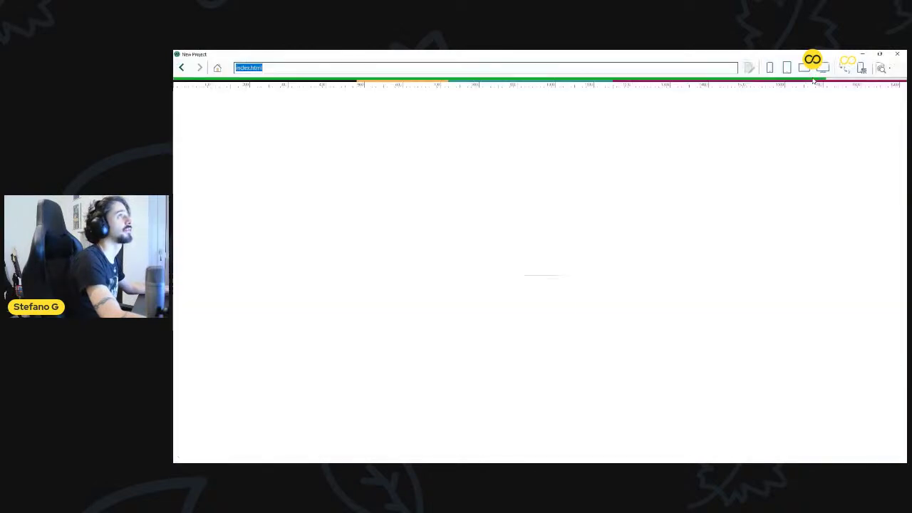
Cycle the preview's gallery slider through the beach, street and red logo images, then close the preview.
{"action": "scroll", "coordinate": [736, 279], "scroll_direction": "down", "scroll_amount": 8}
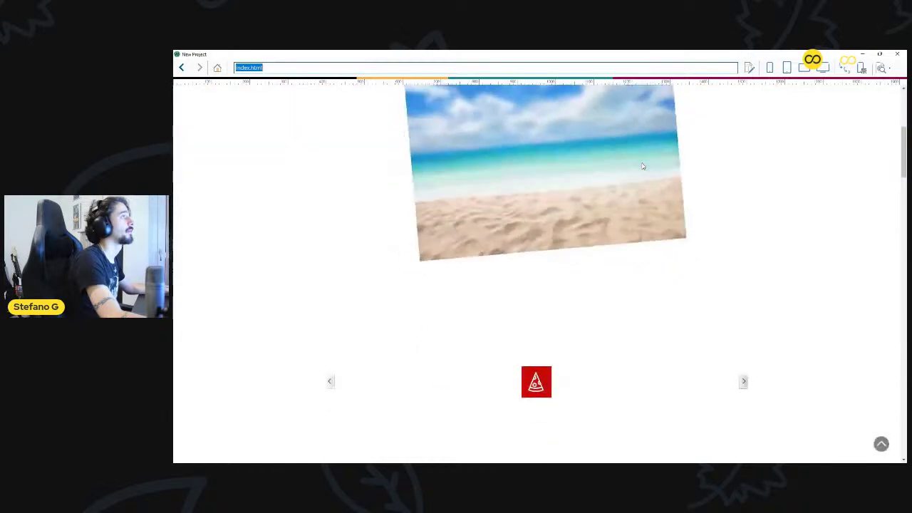
{"action": "left_click", "coordinate": [743, 304]}
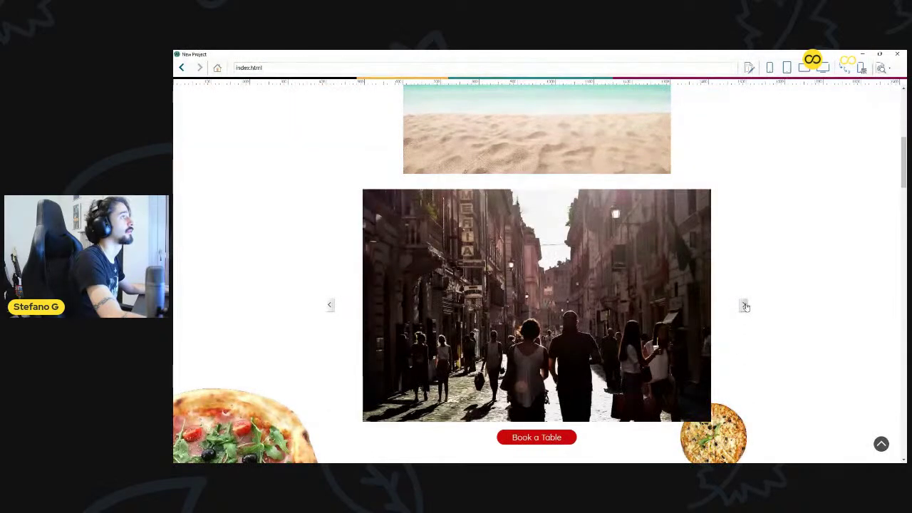
{"action": "left_click", "coordinate": [744, 305]}
{"action": "left_click", "coordinate": [743, 305]}
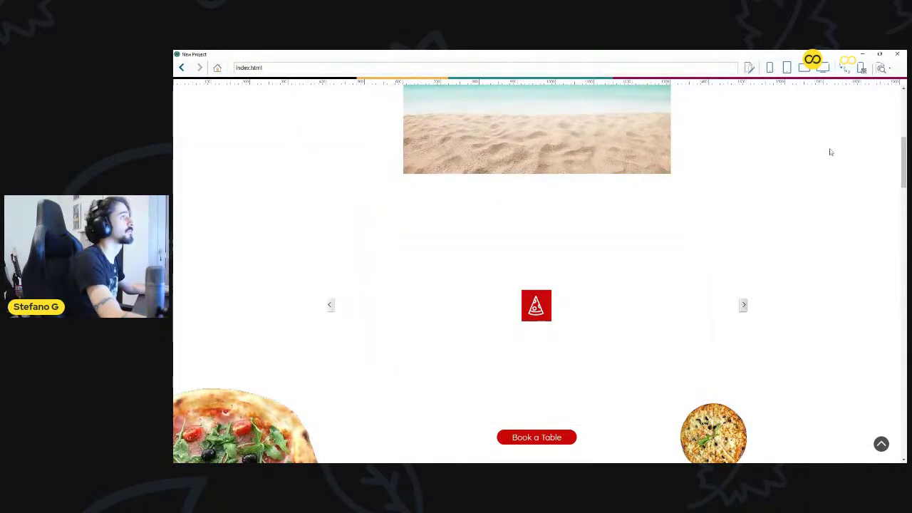
{"action": "left_click", "coordinate": [900, 55]}
Check each of the four gallery images, from logo_color.png to the beach photo, and confirm the Gallery Object.
{"action": "left_click", "coordinate": [279, 125]}
{"action": "left_click", "coordinate": [281, 139]}
{"action": "left_click", "coordinate": [281, 132]}
{"action": "left_click", "coordinate": [282, 147]}
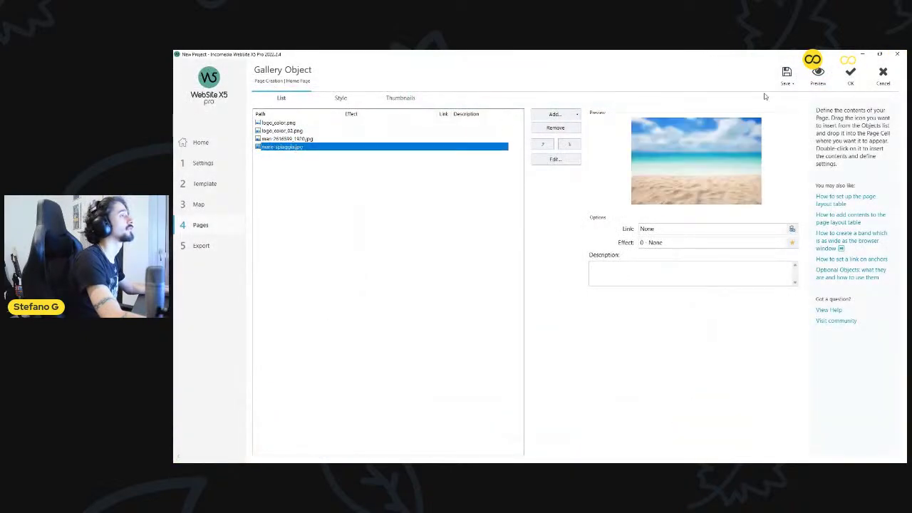
{"action": "left_click", "coordinate": [850, 74]}
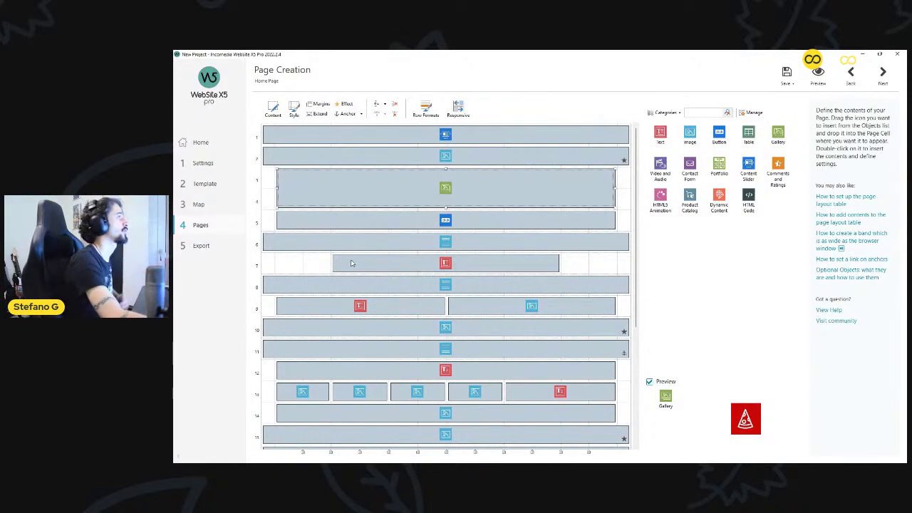
Go to the Export step, briefly back to Pages, then return to Export.
{"action": "left_click", "coordinate": [213, 249]}
{"action": "left_click", "coordinate": [202, 232]}
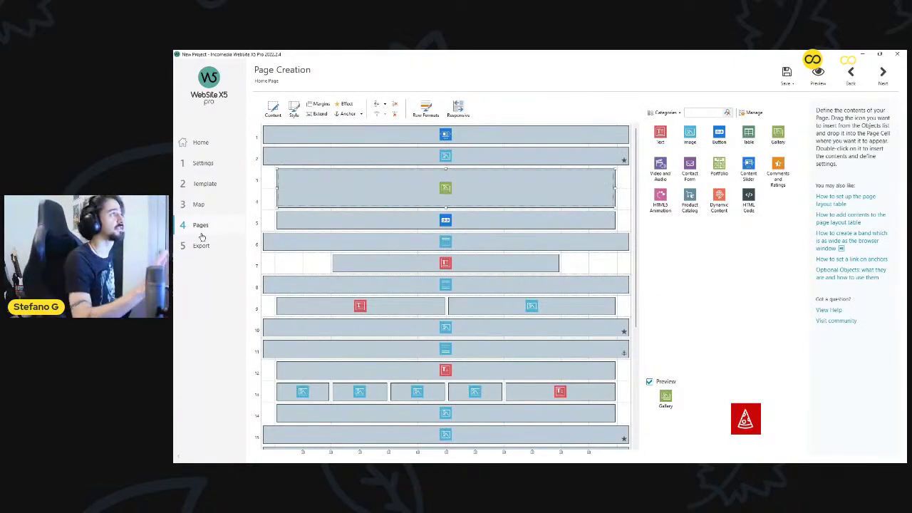
{"action": "left_click", "coordinate": [212, 254]}
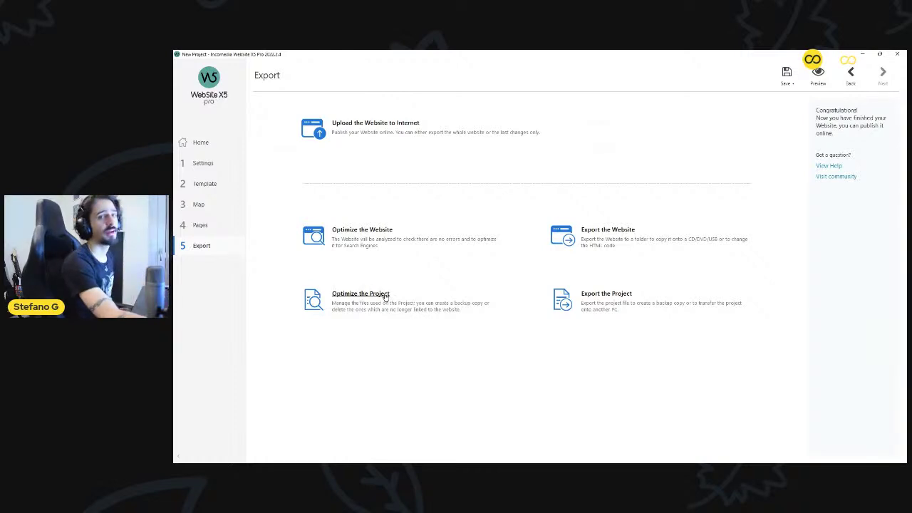
{"action": "left_click", "coordinate": [362, 230]}
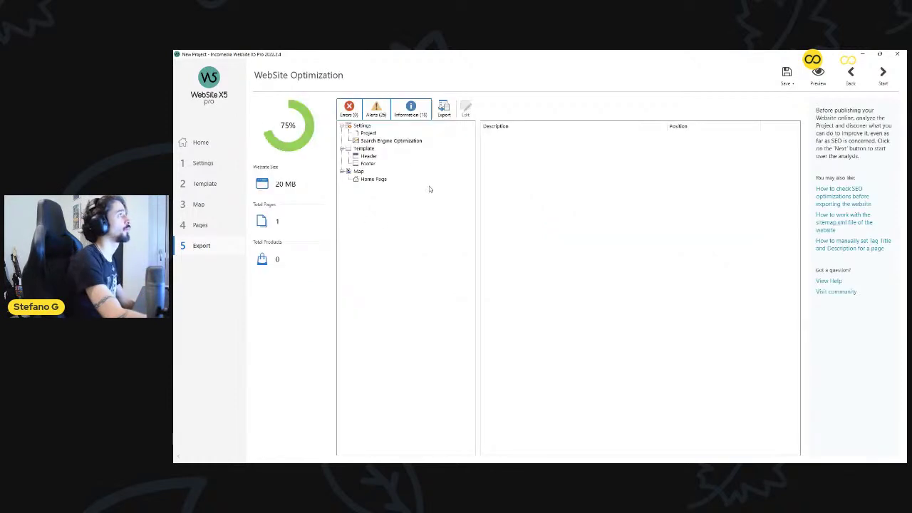
{"action": "left_click", "coordinate": [370, 141]}
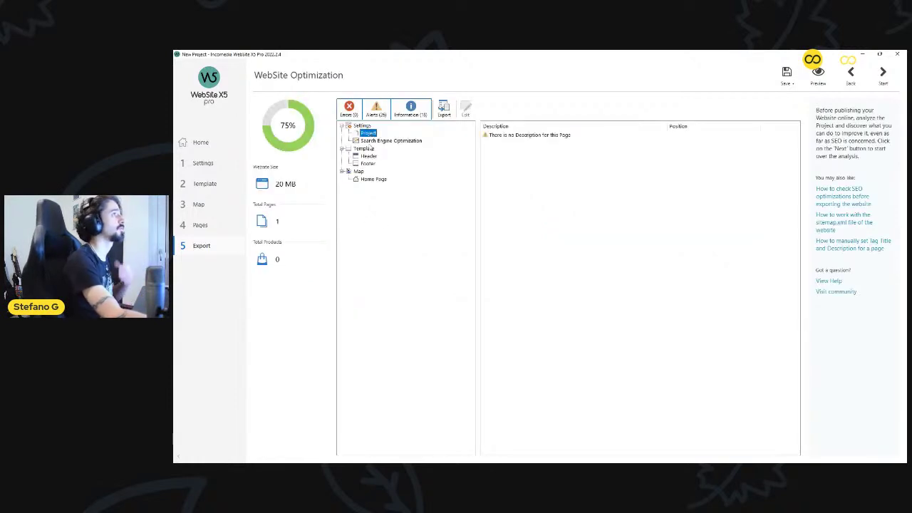
{"action": "left_click", "coordinate": [369, 156]}
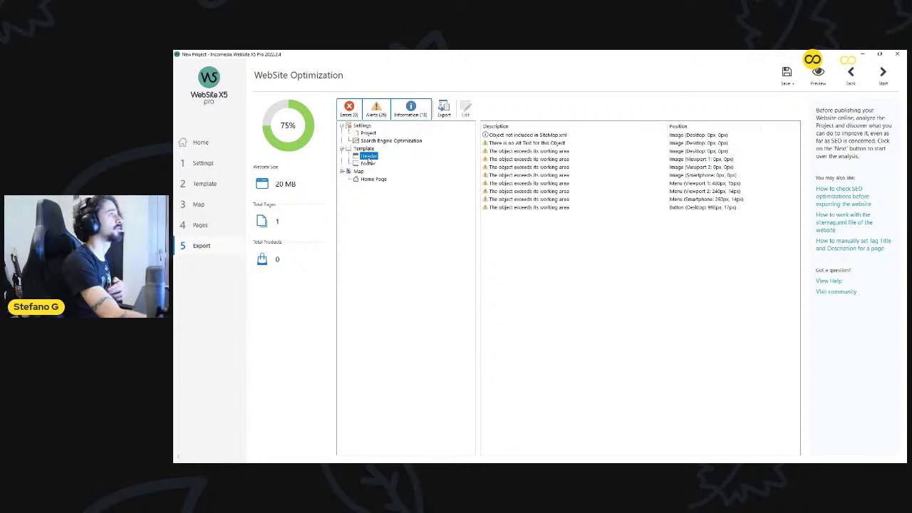
{"action": "left_click", "coordinate": [368, 164]}
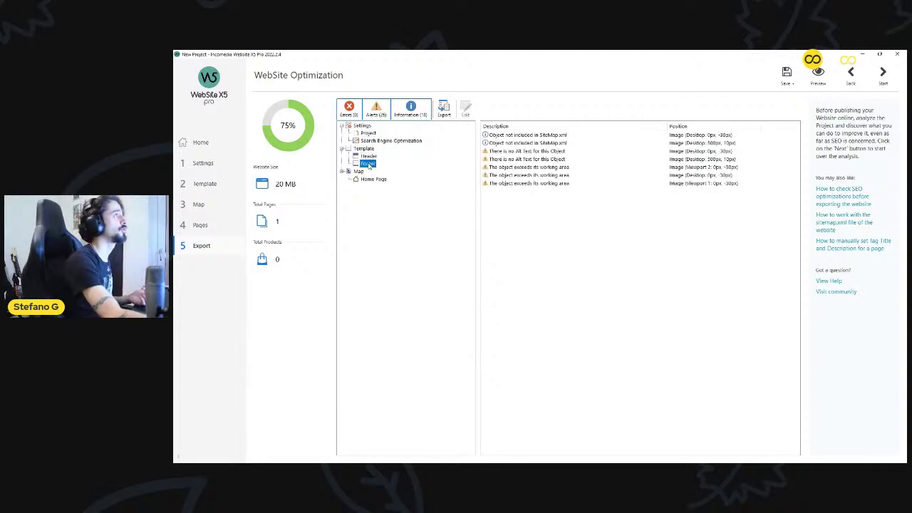
{"action": "left_click", "coordinate": [532, 175]}
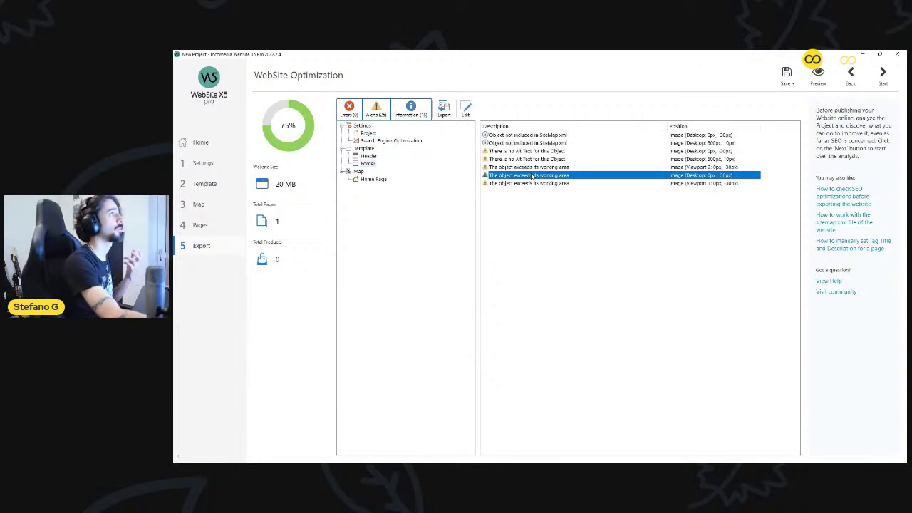
{"action": "left_click", "coordinate": [527, 151]}
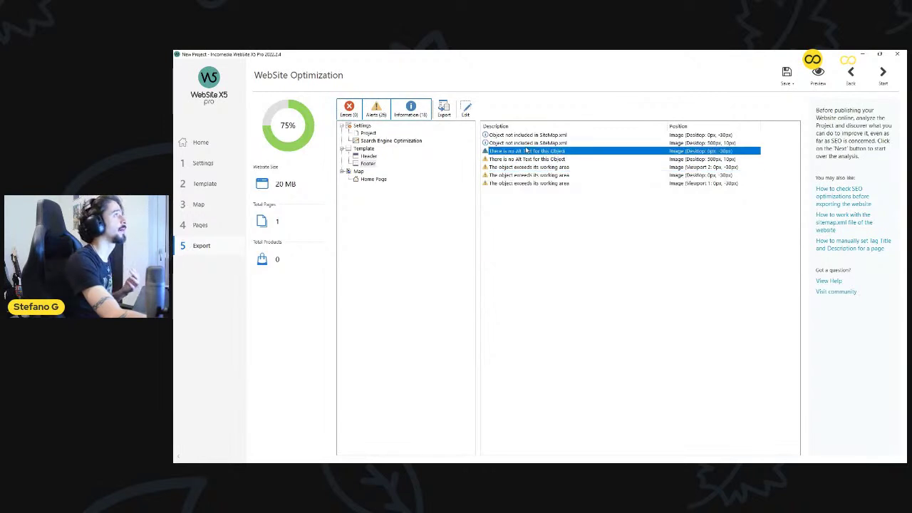
{"action": "left_click", "coordinate": [399, 143]}
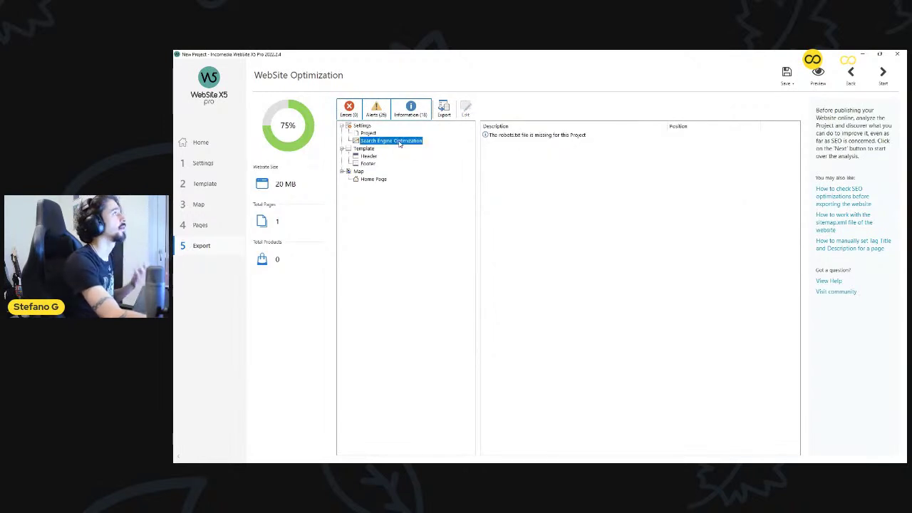
{"action": "left_click", "coordinate": [858, 72]}
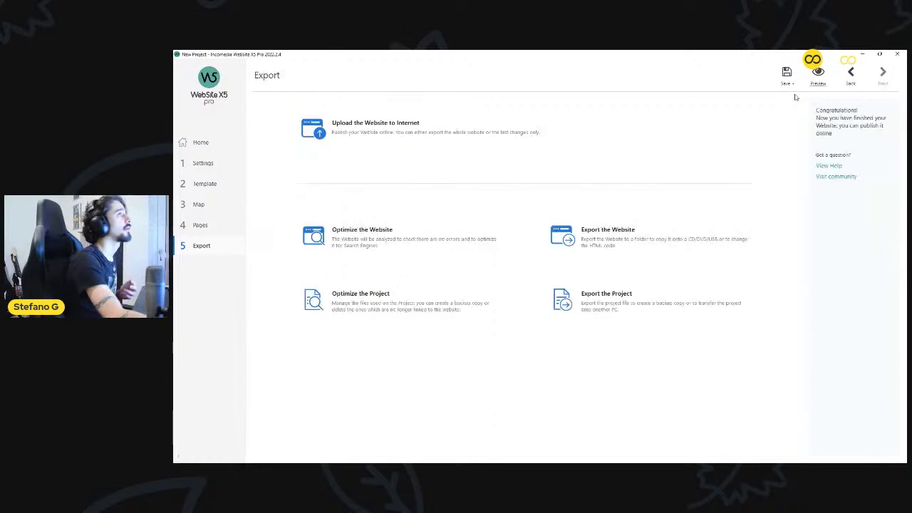
Open Optimize the Project, leaving All Library resources selected in the resources dropdown.
{"action": "left_click", "coordinate": [385, 298]}
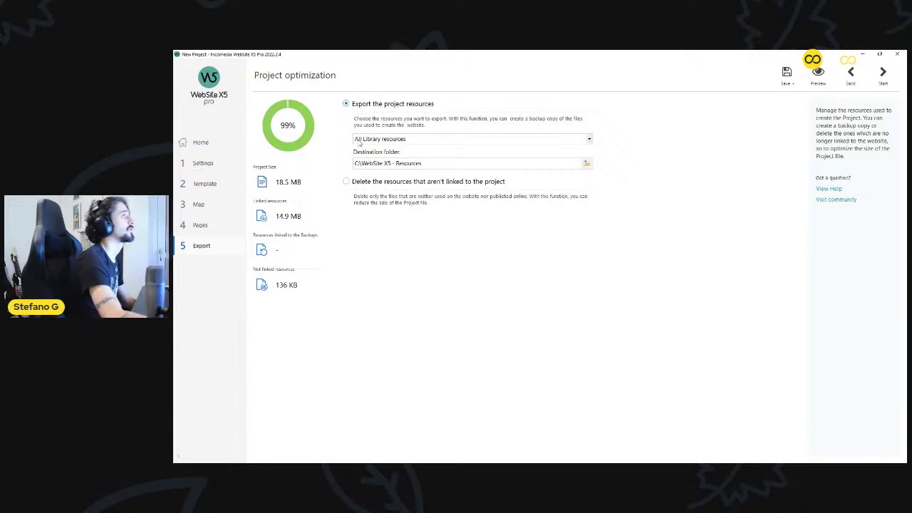
{"action": "left_click", "coordinate": [445, 138]}
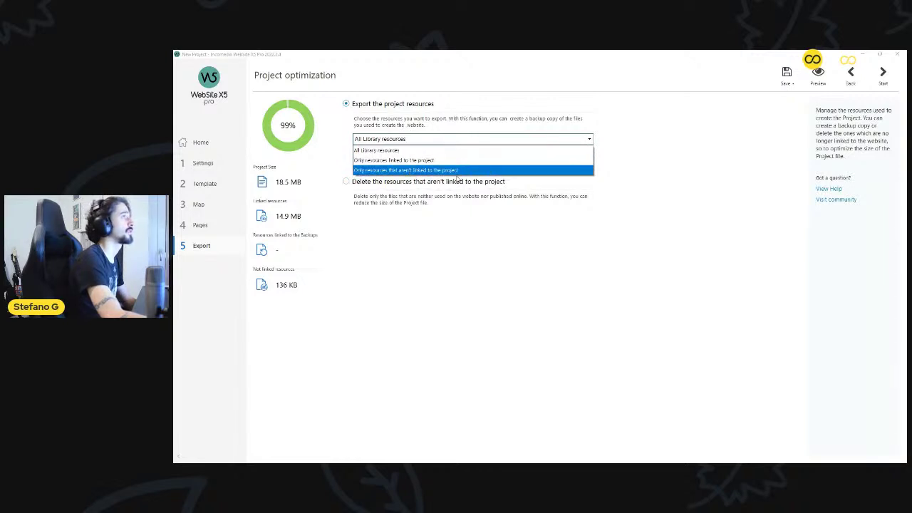
{"action": "left_click", "coordinate": [677, 166]}
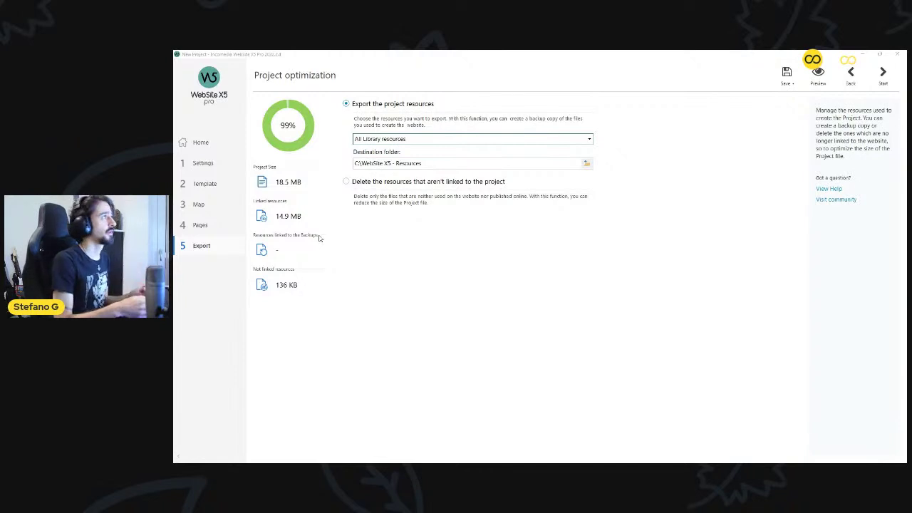
Delete the resources not linked to the project, bringing it to 18.4 MB, then go back to Export.
{"action": "left_click", "coordinate": [396, 184]}
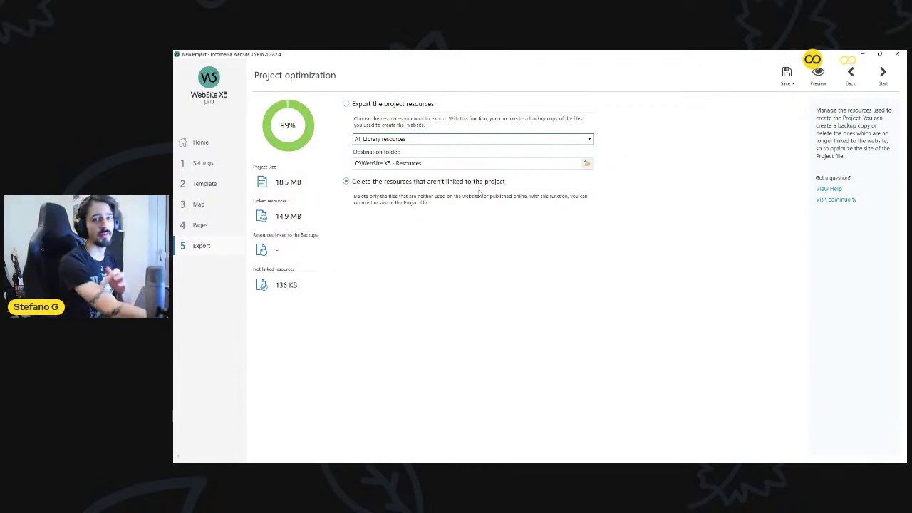
{"action": "left_click", "coordinate": [882, 82]}
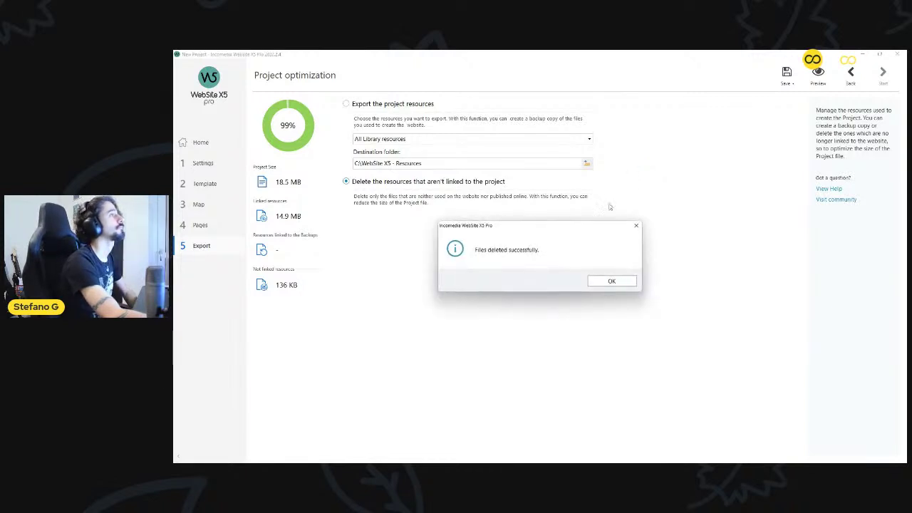
{"action": "left_click", "coordinate": [611, 285]}
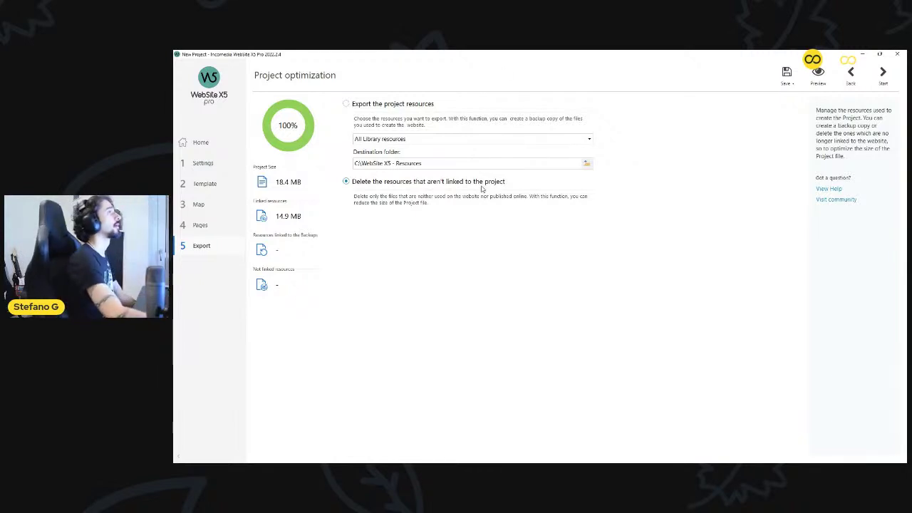
{"action": "left_click", "coordinate": [852, 84]}
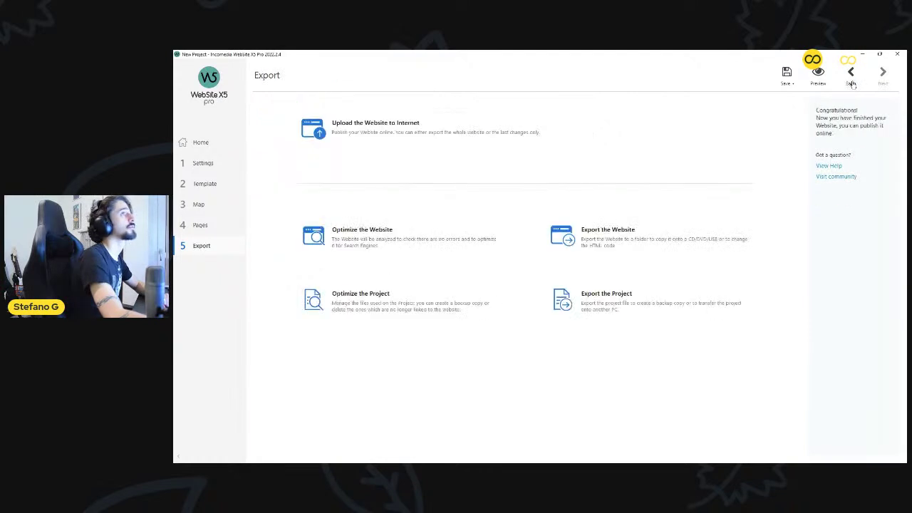
Look over the template's header and footer content without changing anything.
{"action": "left_click", "coordinate": [227, 226]}
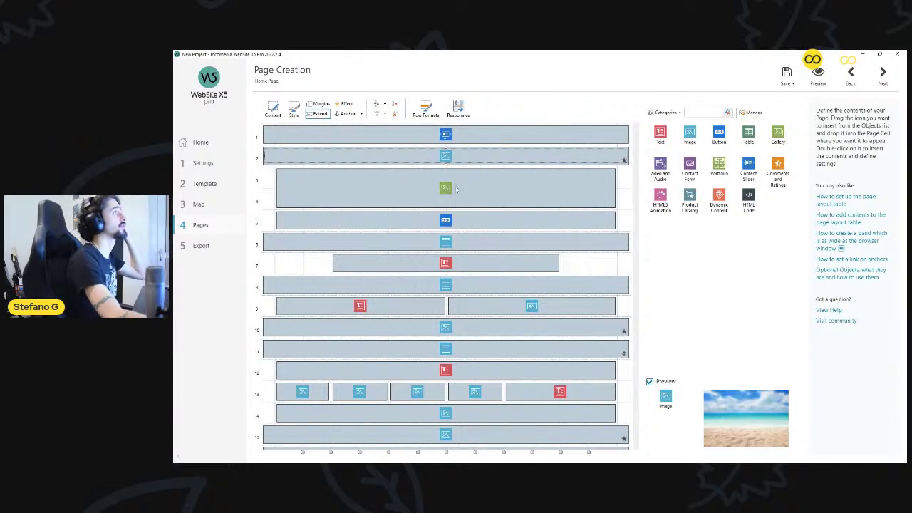
{"action": "left_click", "coordinate": [206, 183]}
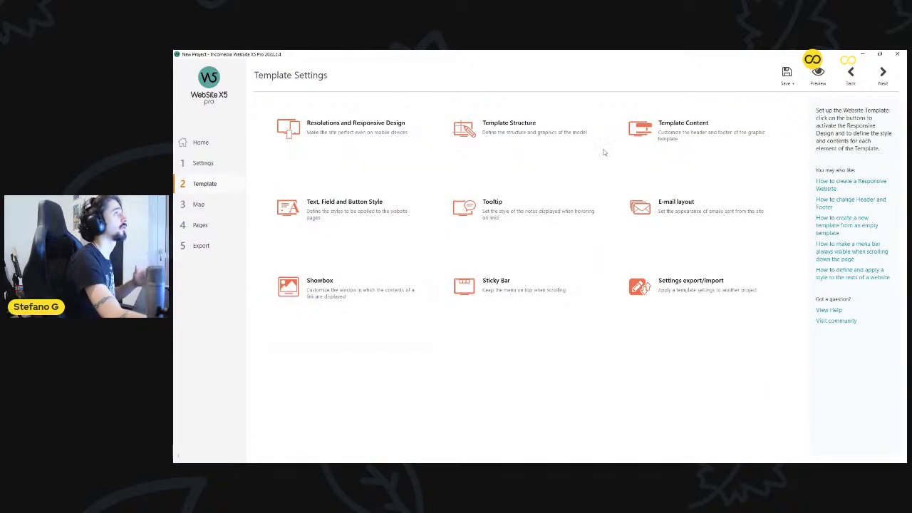
{"action": "left_click", "coordinate": [701, 126]}
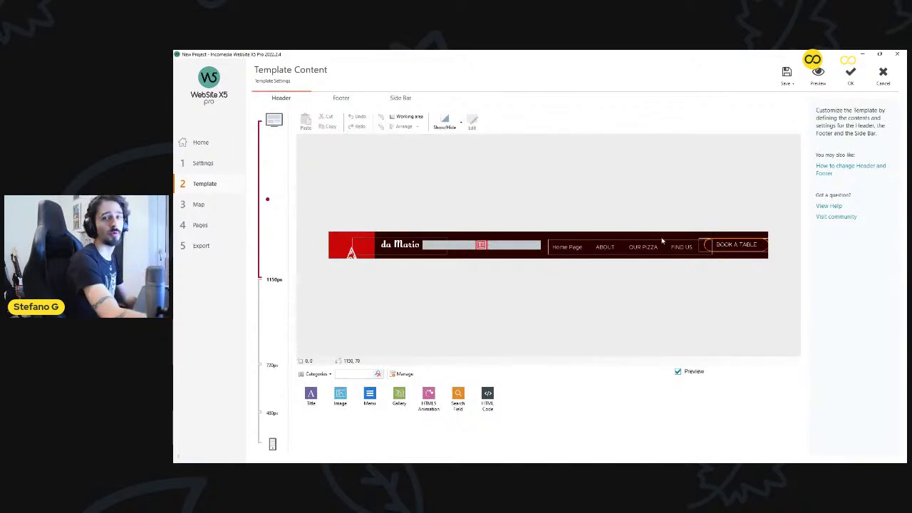
{"action": "left_click", "coordinate": [892, 84]}
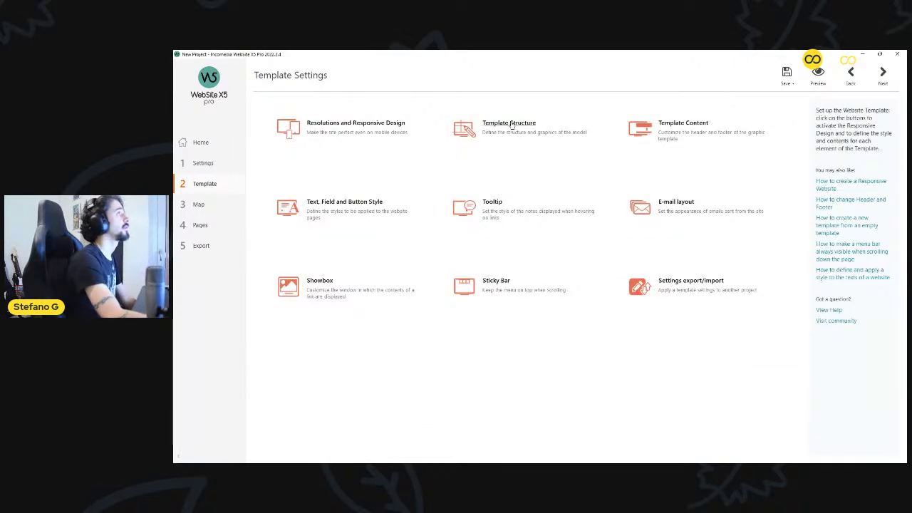
Inspect the header section in Template Structure, cancel without changes, and return to the Home Page layout.
{"action": "left_click", "coordinate": [492, 133]}
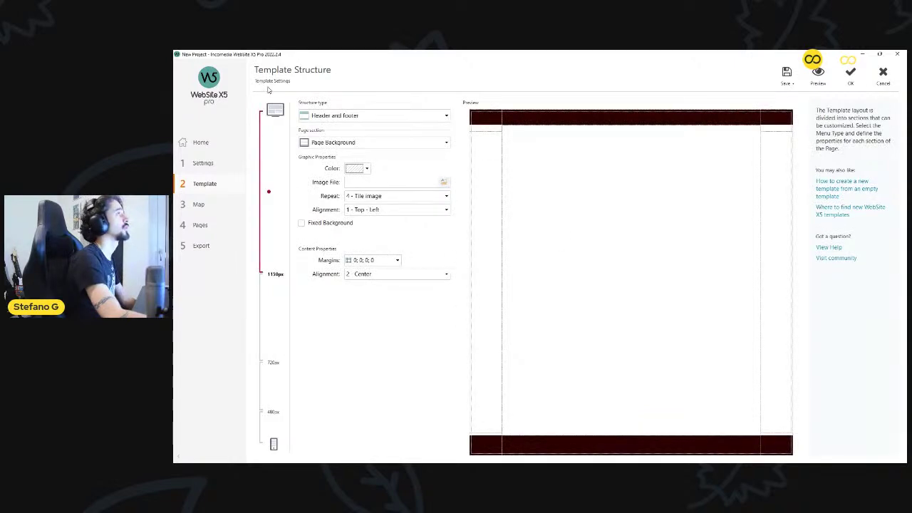
{"action": "left_click", "coordinate": [583, 126]}
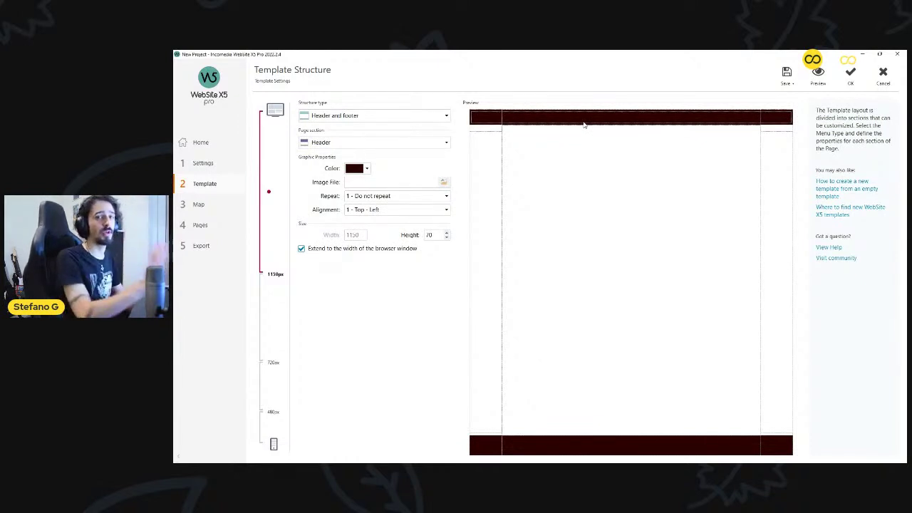
{"action": "left_click", "coordinate": [884, 74]}
{"action": "left_click", "coordinate": [218, 227]}
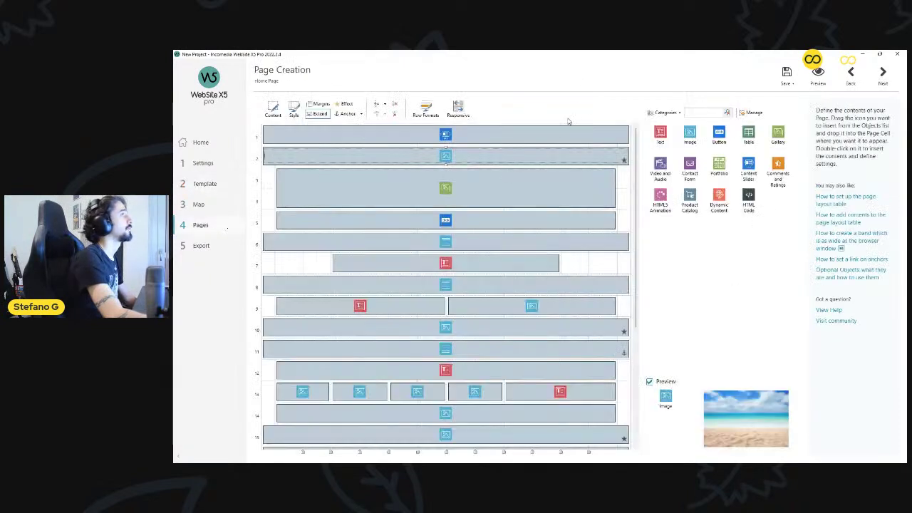